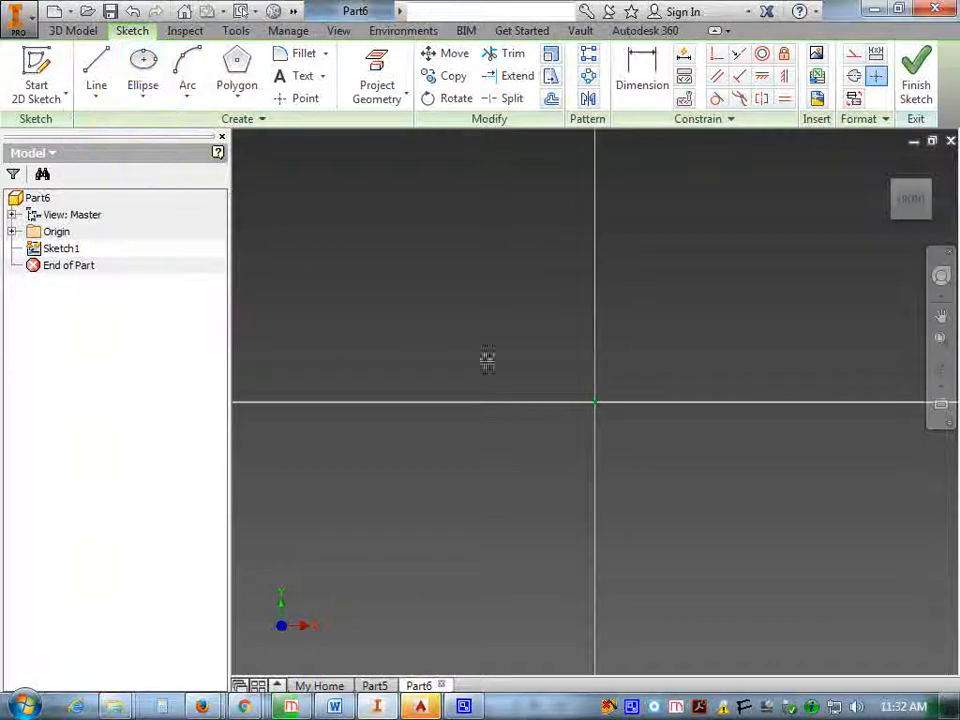
Step: Draw a 0.556 in diameter circle centred on the sketch origin, taking the size from the Word instructions' figure
click(595, 402)
key(alt+Tab)
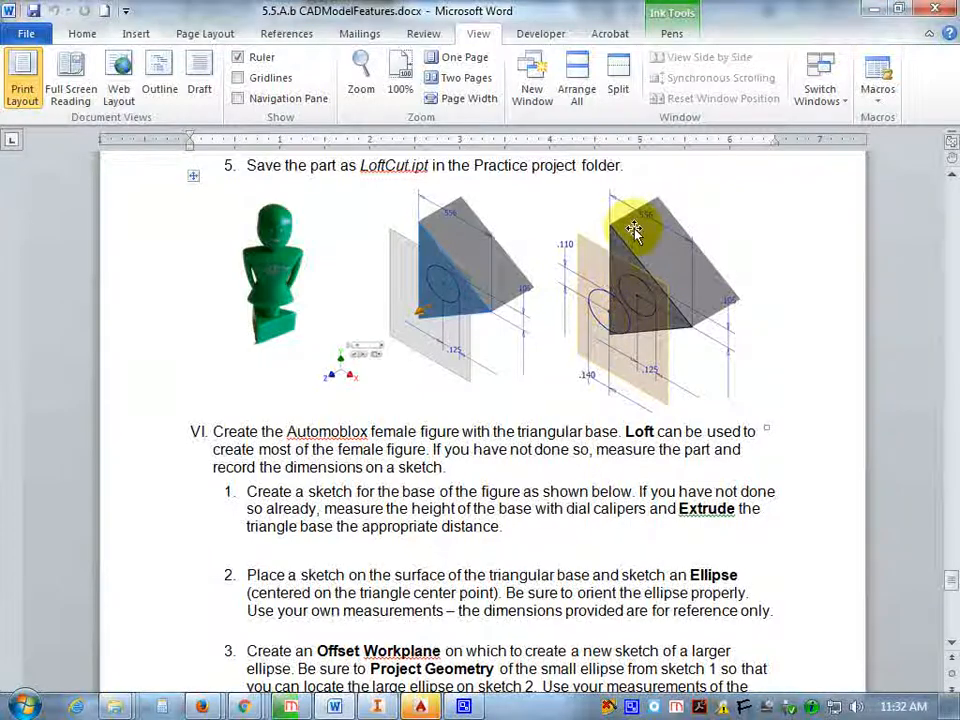
key(alt+Tab)
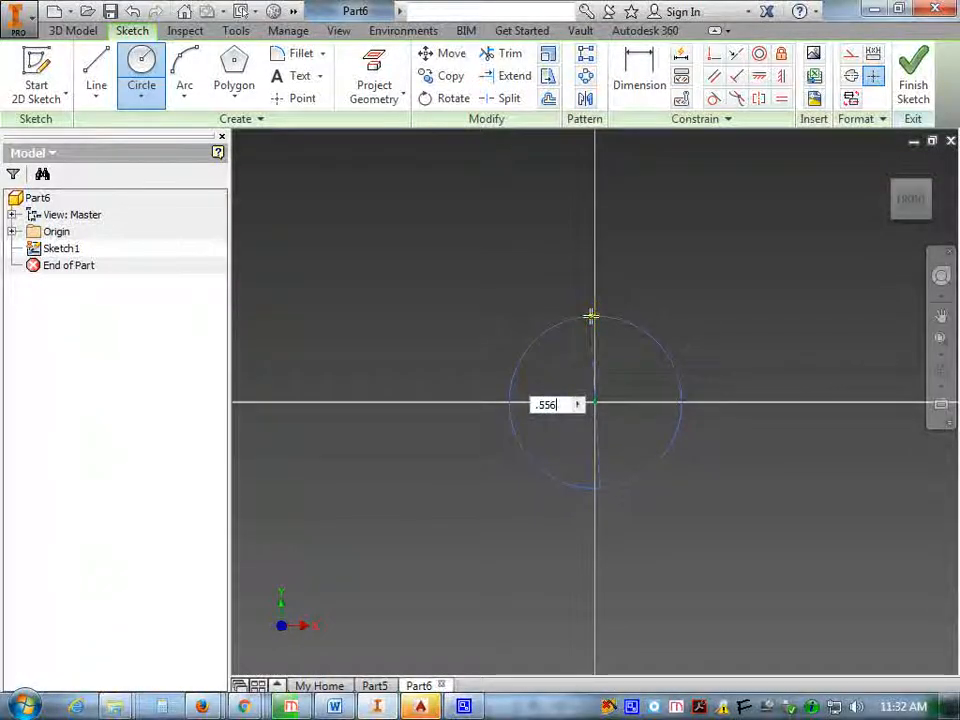
key(Tab)
key(Return)
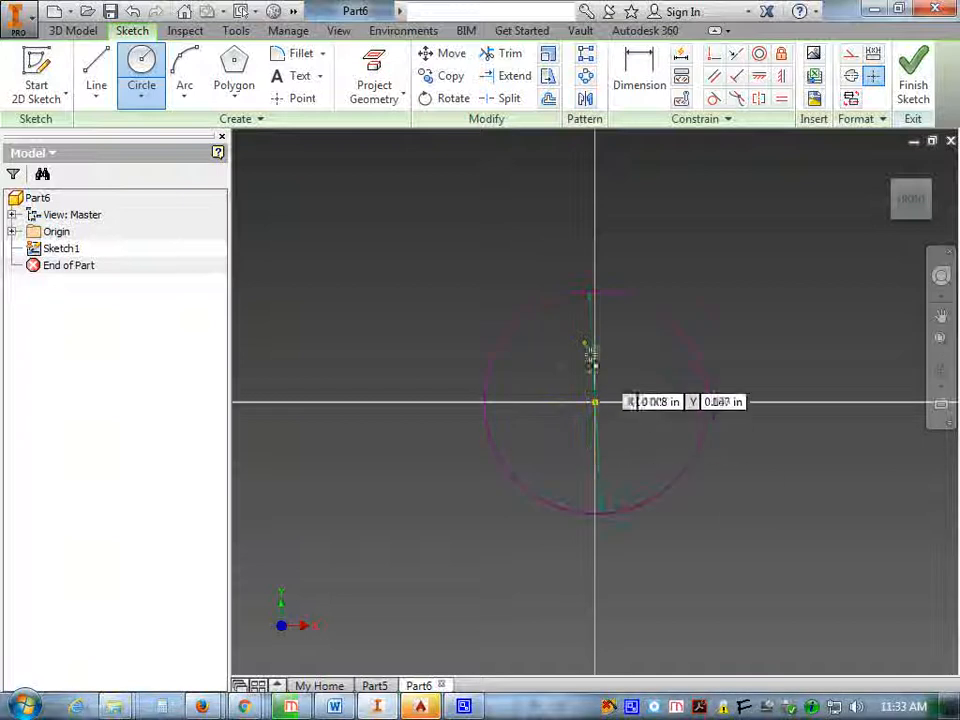
Step: Draw a three-sided inscribed polygon centred on the origin, with its apex at the circle's top point
click(236, 80)
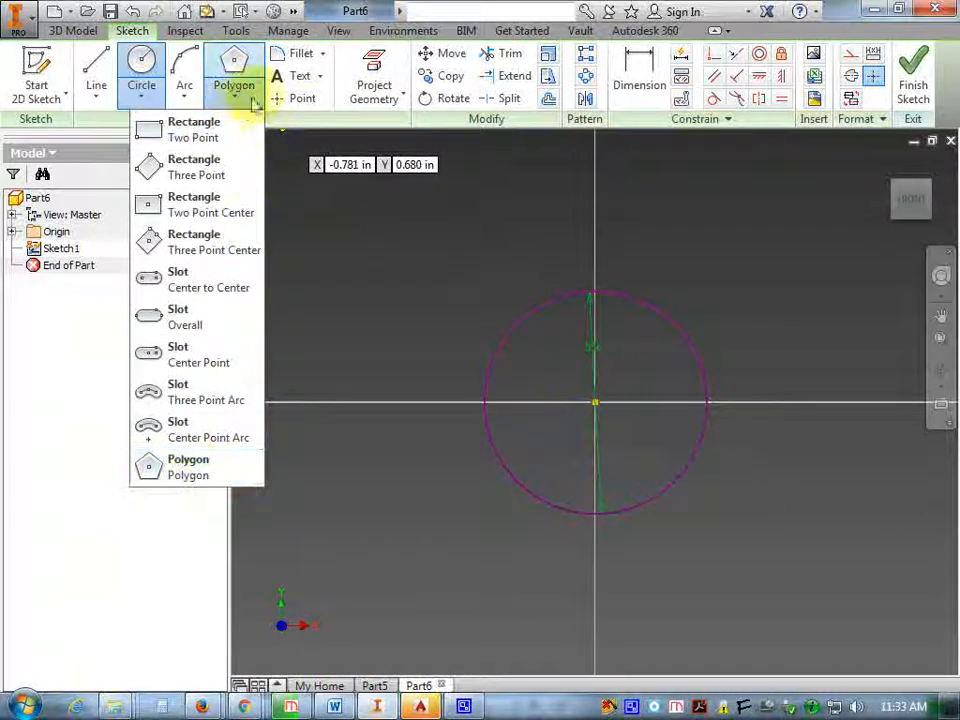
click(214, 126)
click(238, 95)
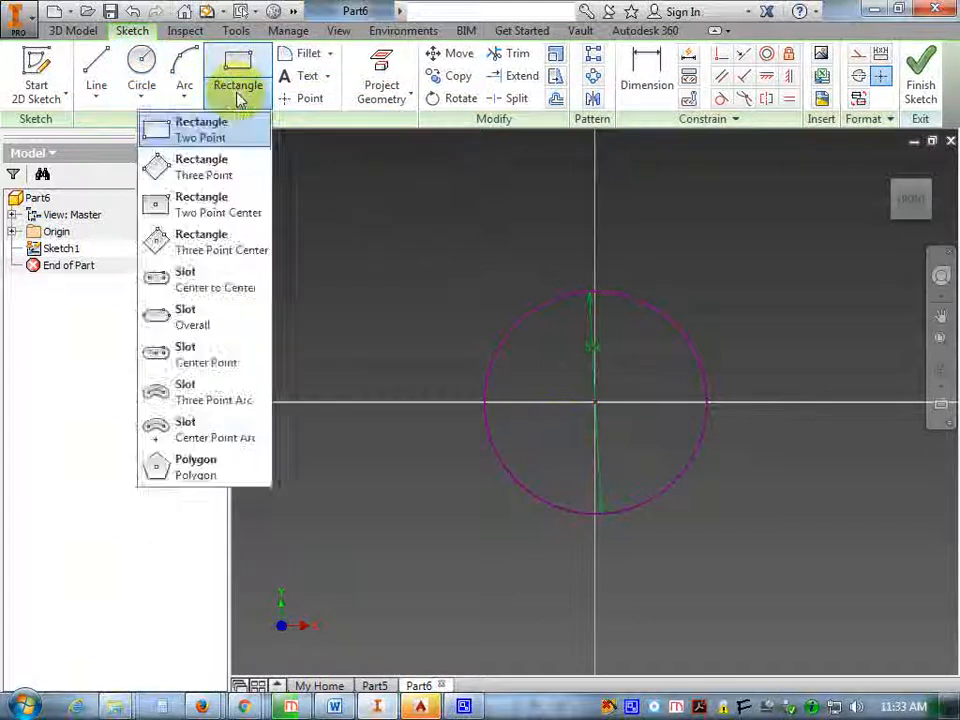
click(220, 475)
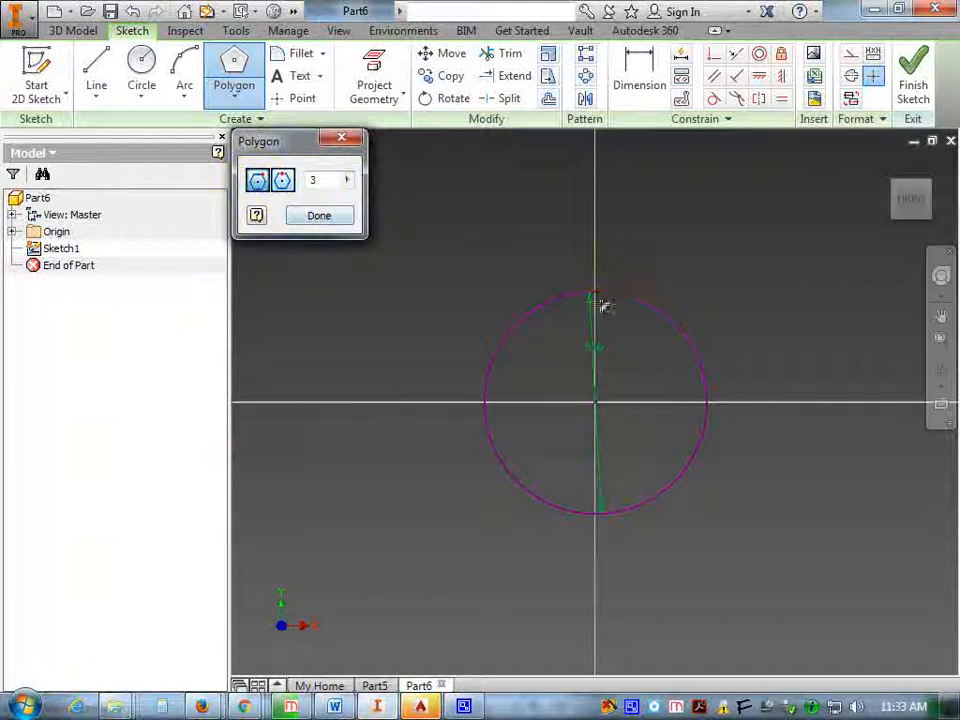
key(alt+Tab)
key(alt+Tab)
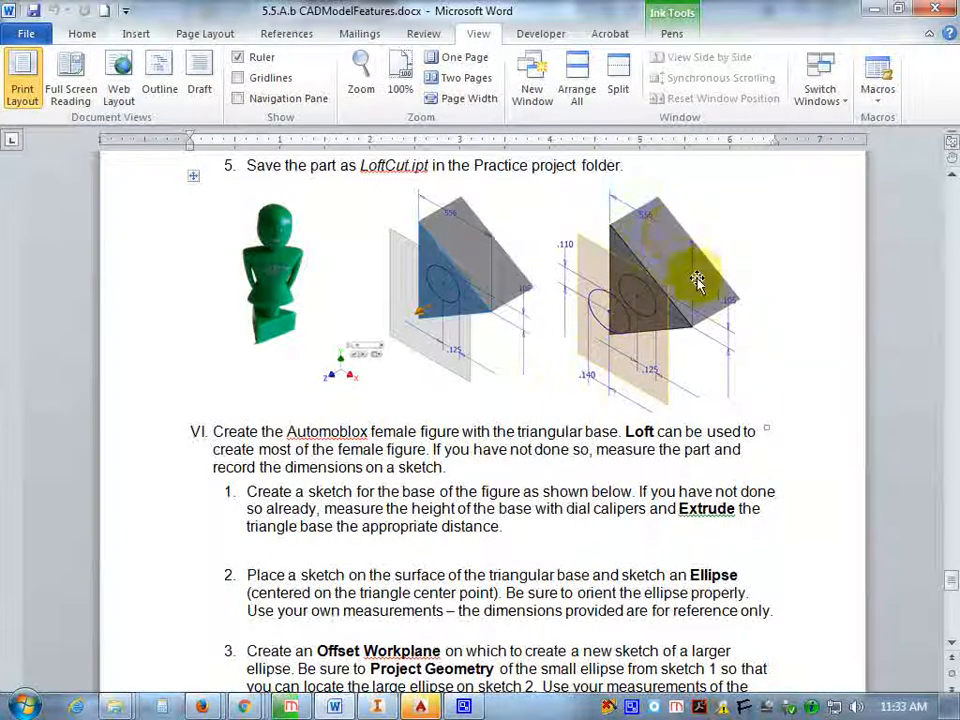
key(alt+Tab)
click(596, 291)
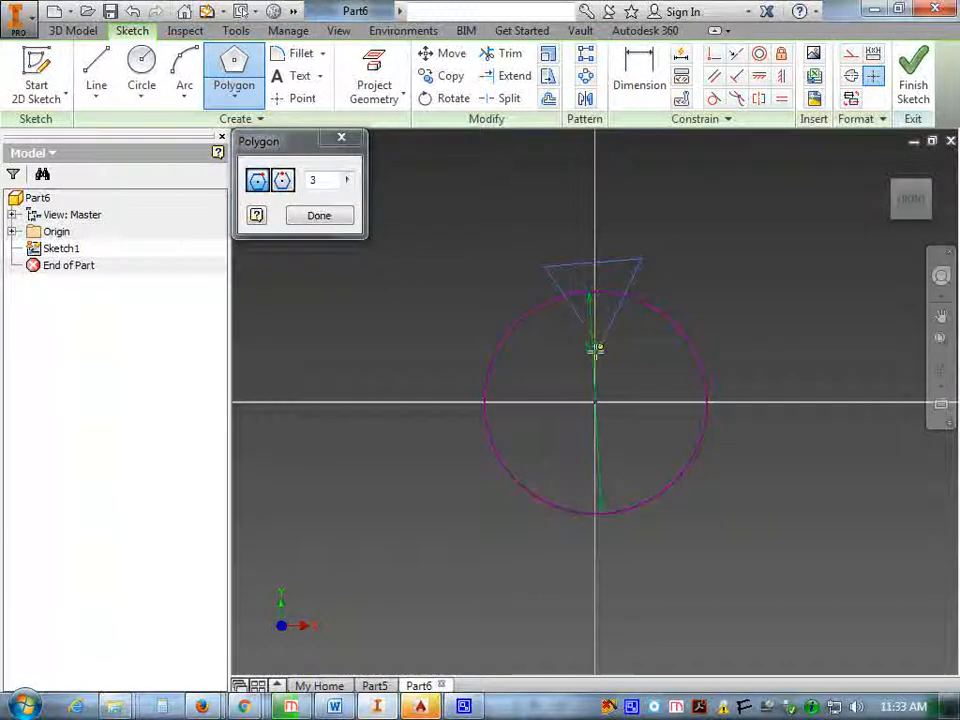
key(Escape)
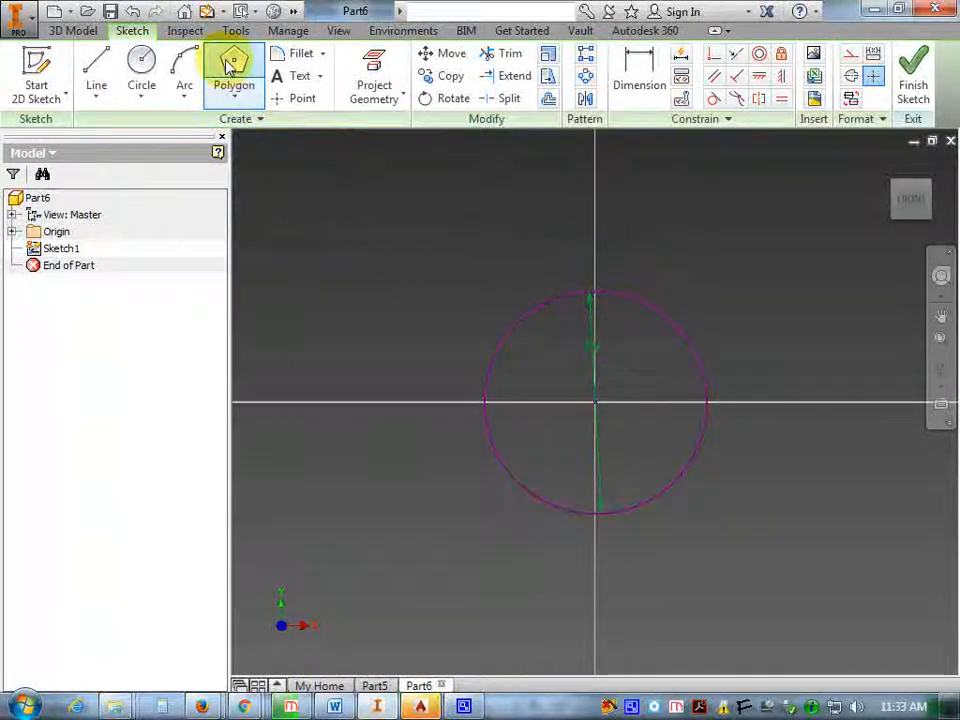
click(233, 62)
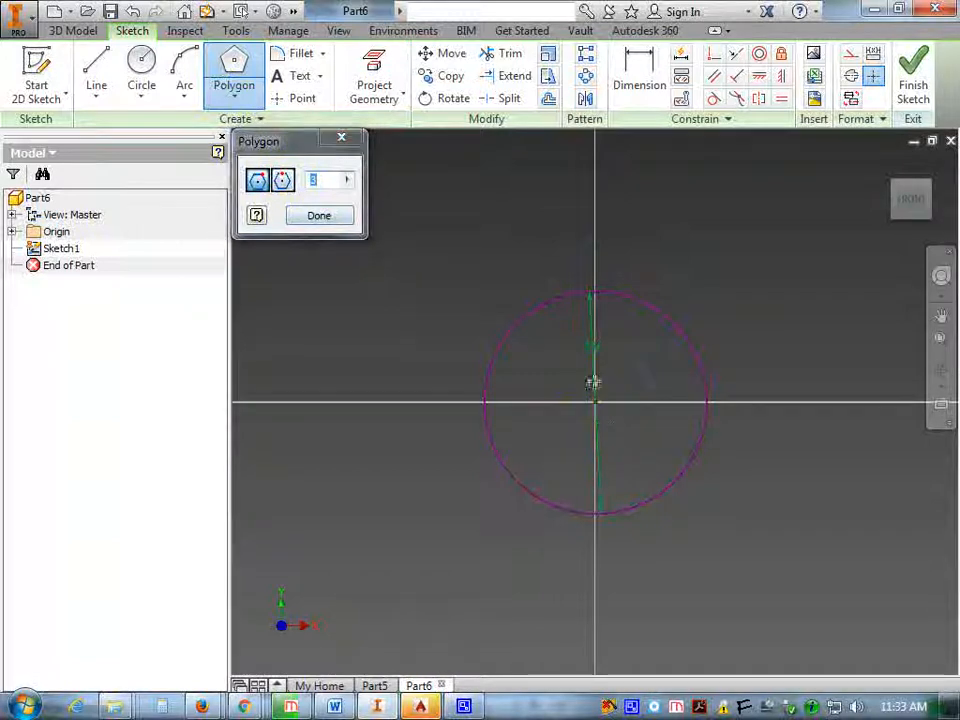
click(593, 291)
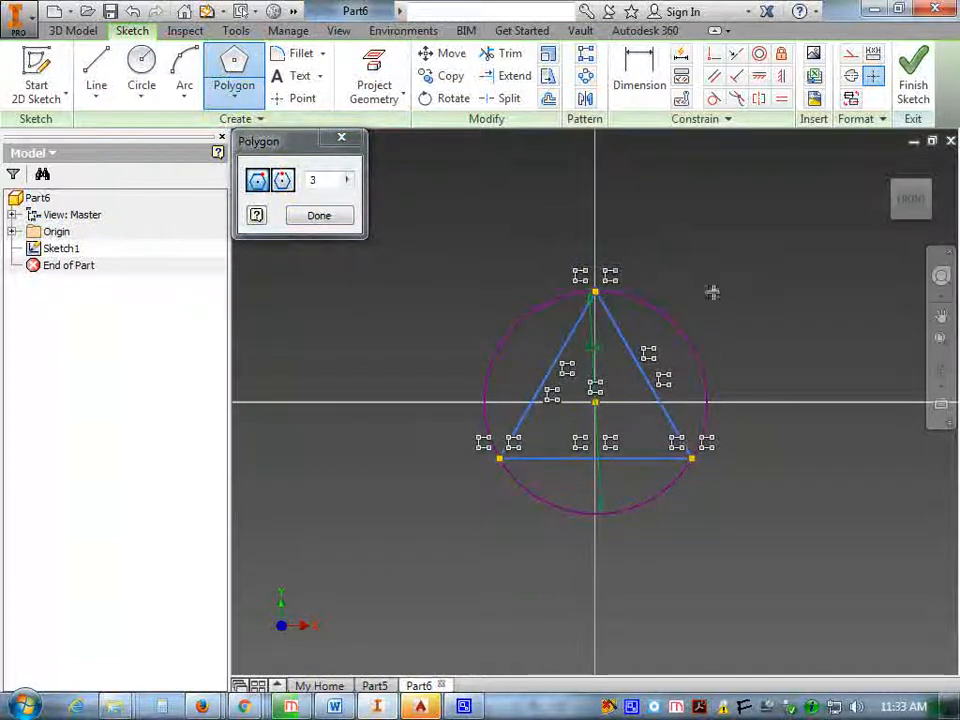
key(Escape)
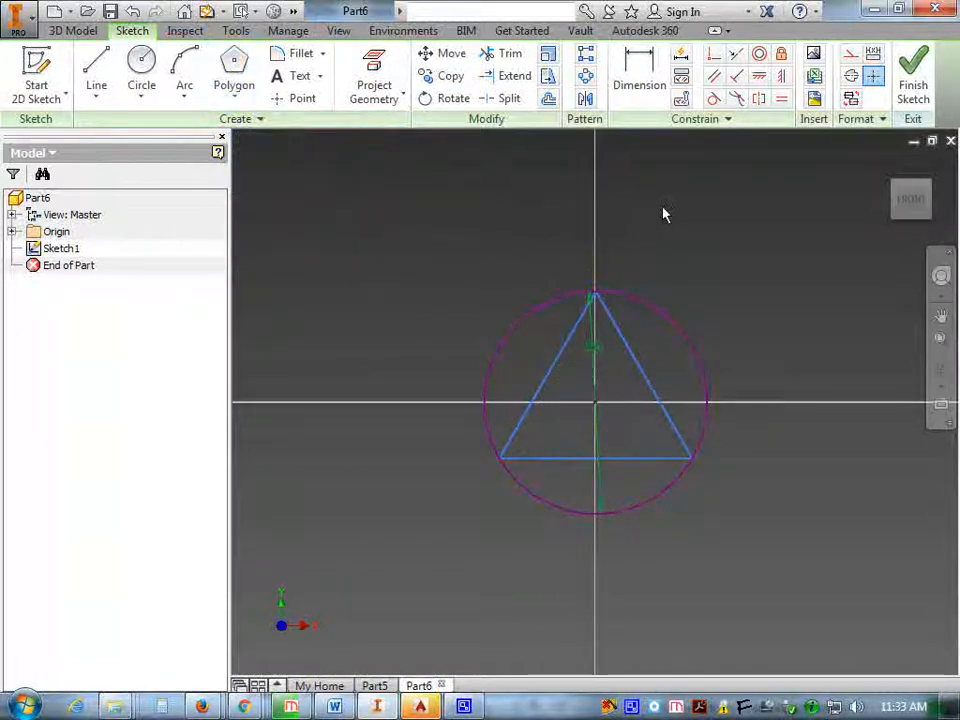
Step: Finish the sketch and extrude the triangle profile 0.15 in as a solid
click(925, 72)
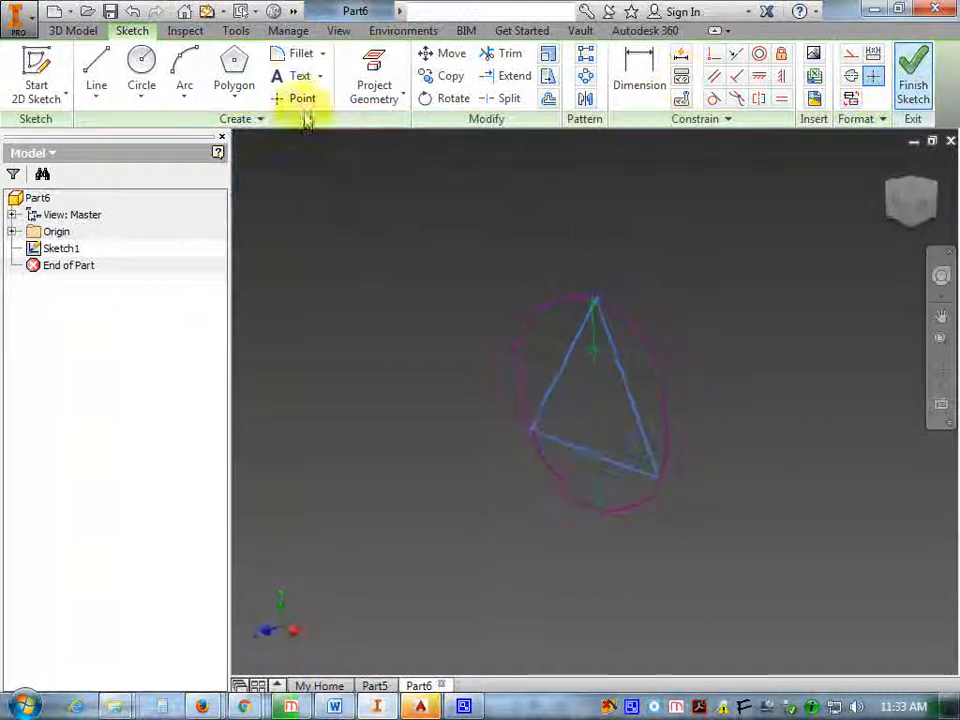
click(97, 66)
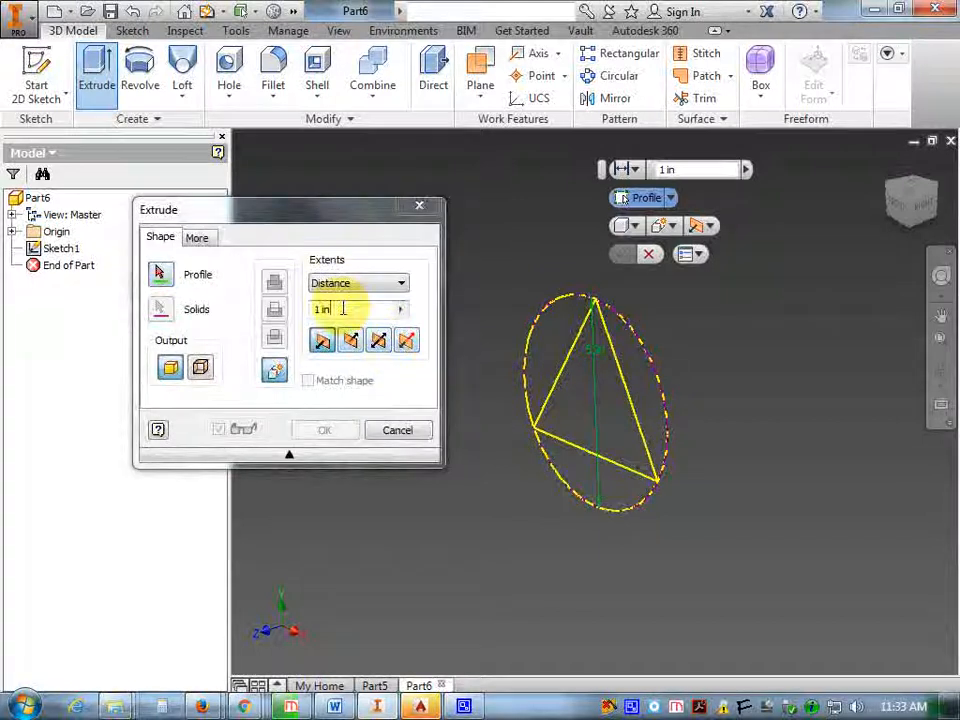
drag(343, 308, 298, 306)
click(161, 274)
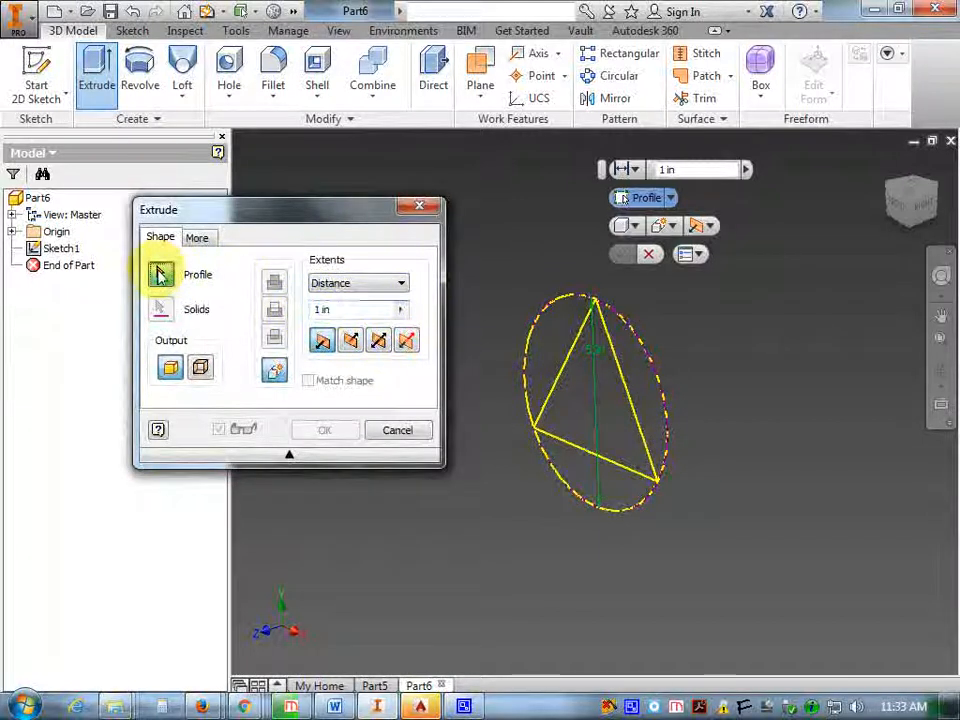
click(626, 396)
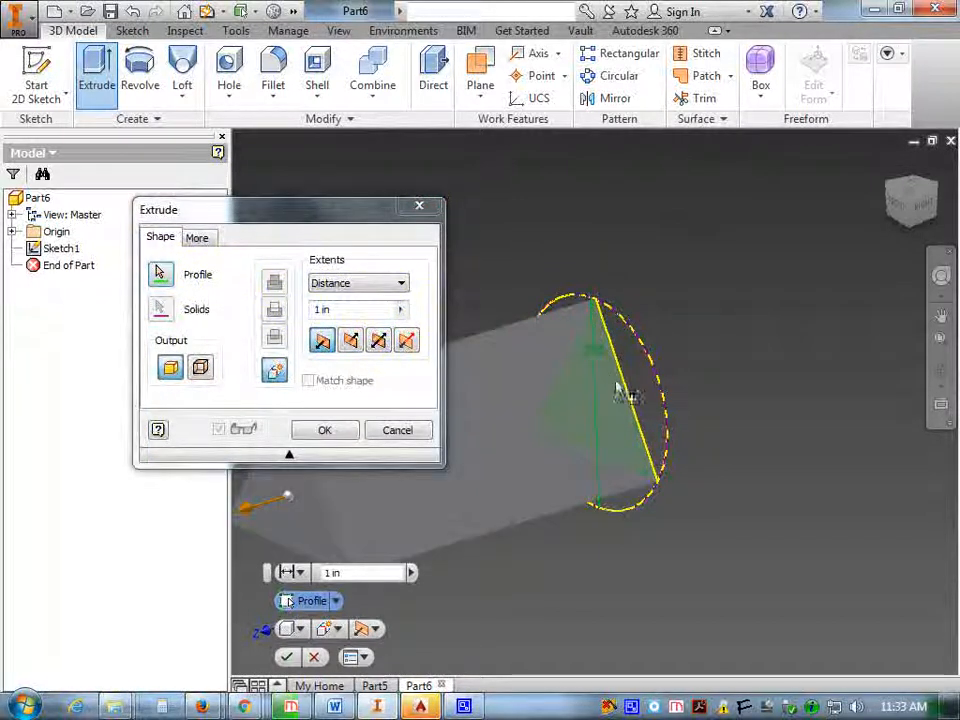
click(320, 308)
text(.3)
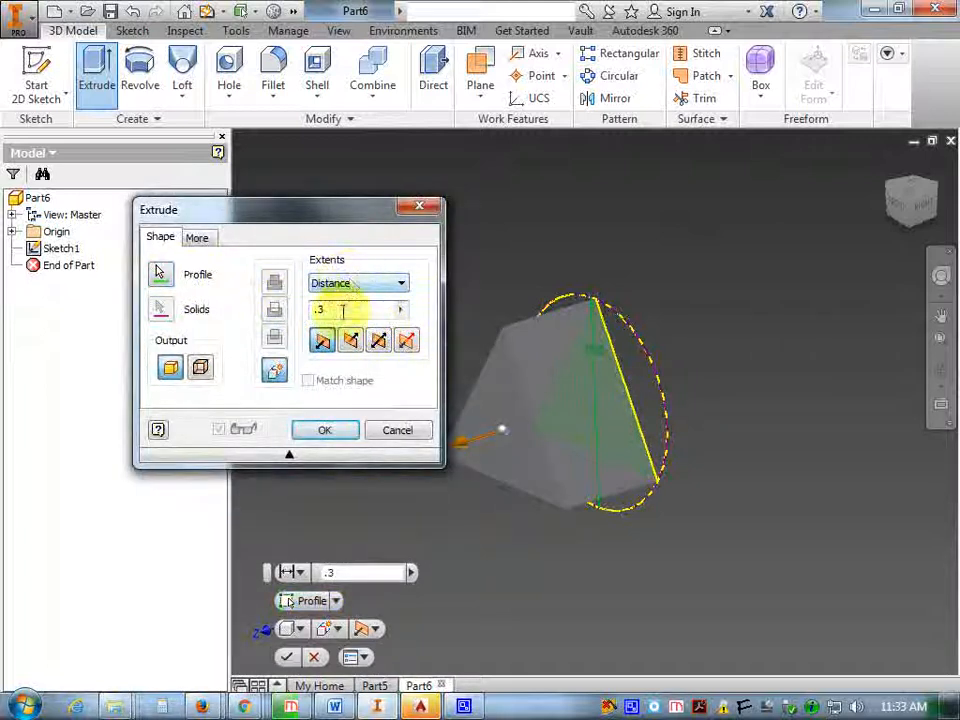
drag(343, 310, 294, 308)
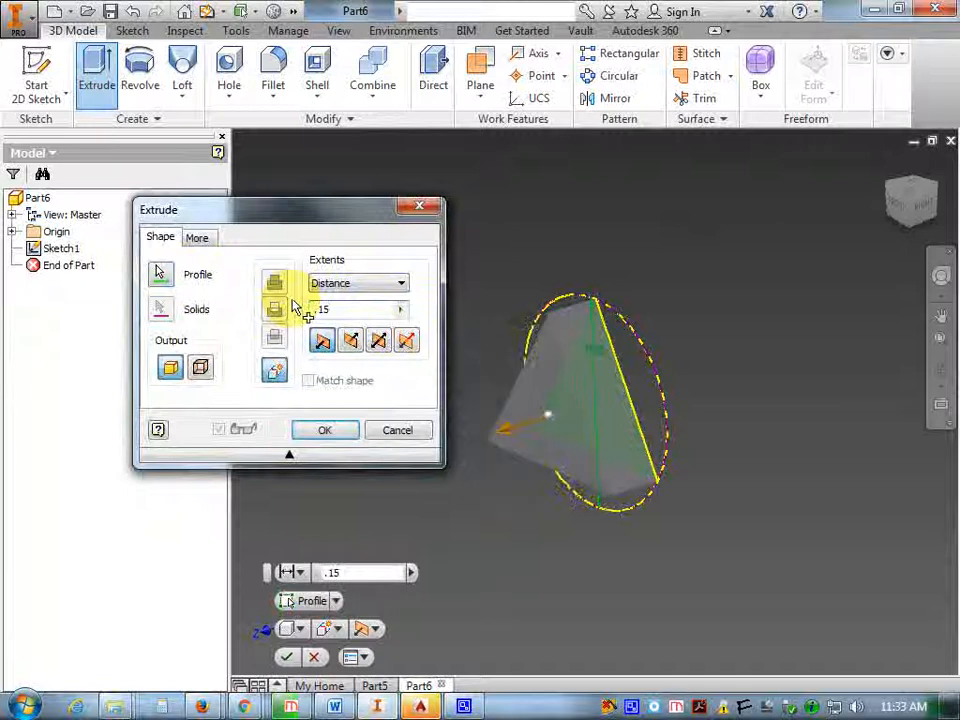
click(328, 430)
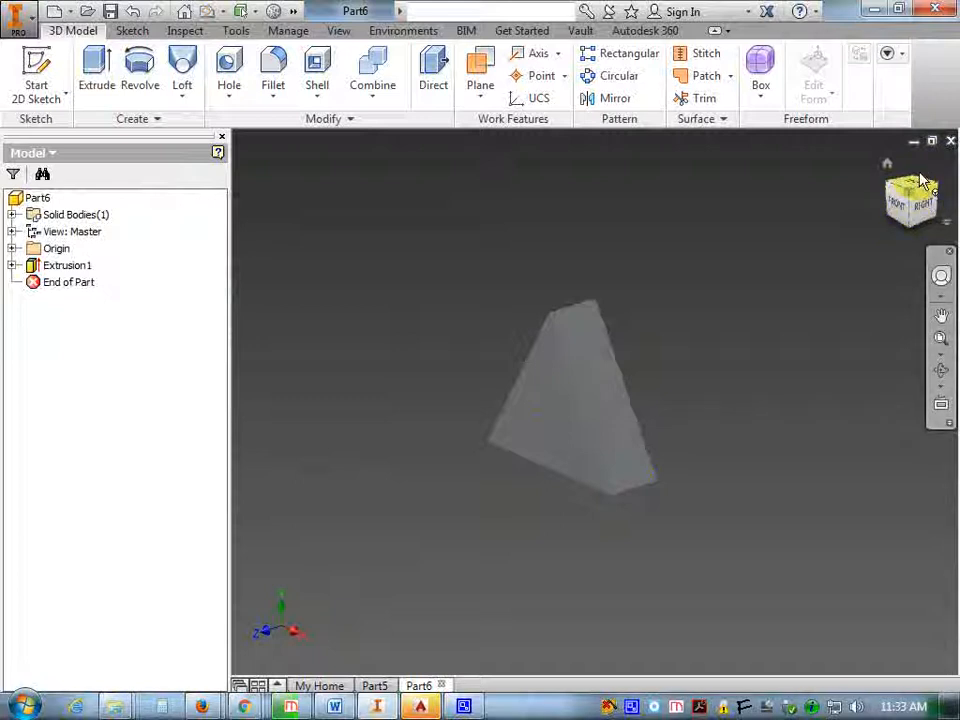
Step: Following the figure drawing in the Word instructions, sketch an origin-centred horizontal ellipse with a vertical half-axis of about 0.06 in on the base's triangular face
mouse_move(897, 220)
mouse_down()
mouse_move(903, 178)
mouse_move(866, 669)
mouse_move(814, 657)
mouse_move(895, 658)
mouse_move(880, 520)
mouse_move(821, 259)
mouse_move(293, 180)
mouse_move(889, 236)
mouse_up()
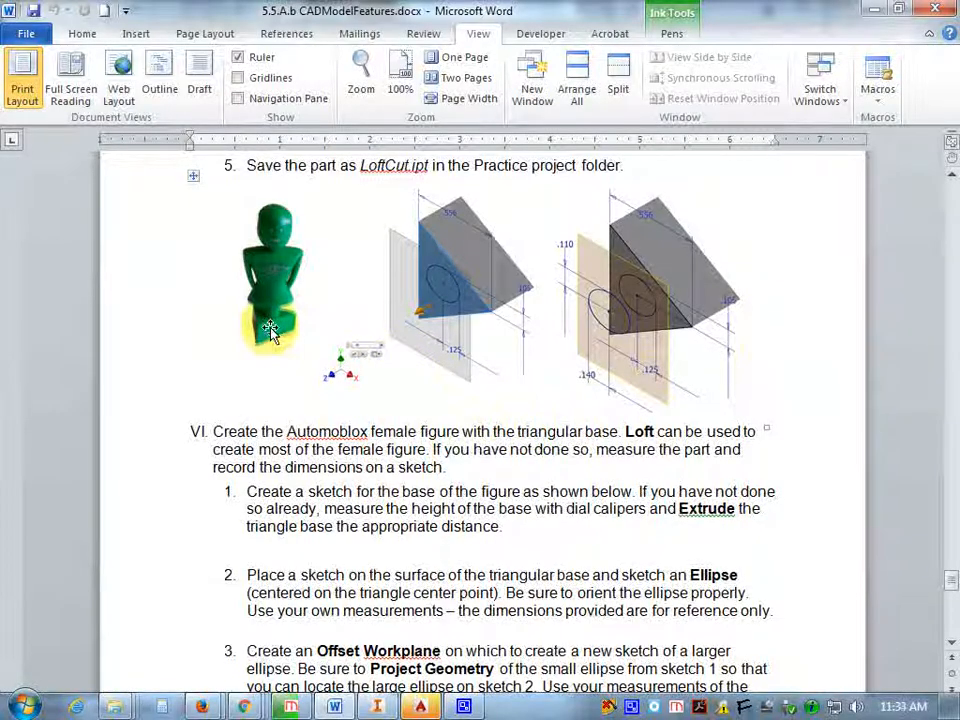
scroll(410, 470, down, 7)
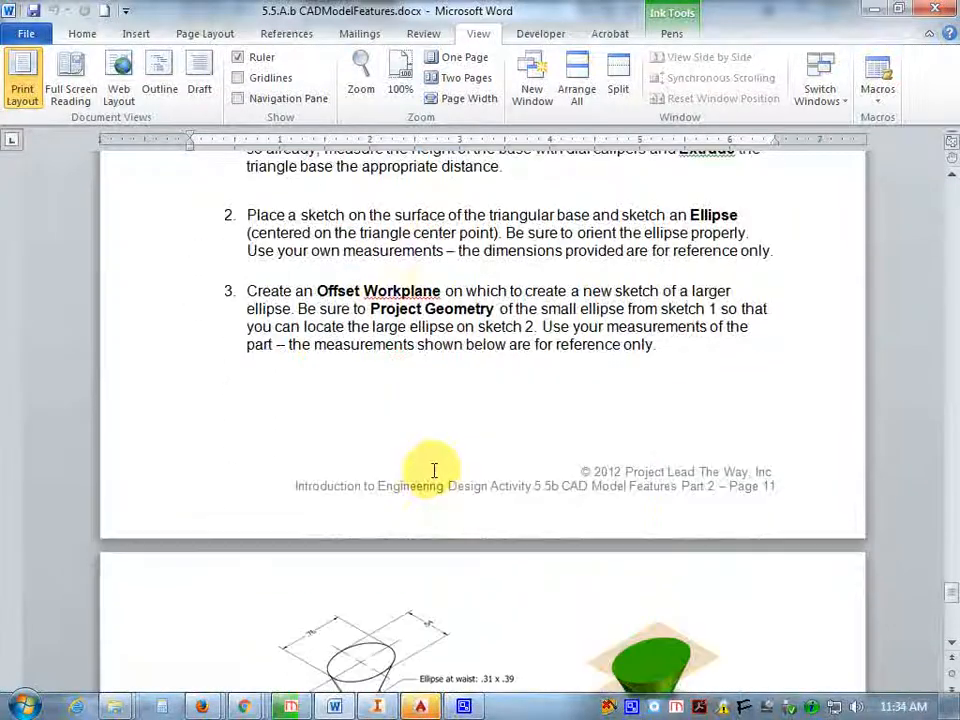
scroll(434, 470, down, 6)
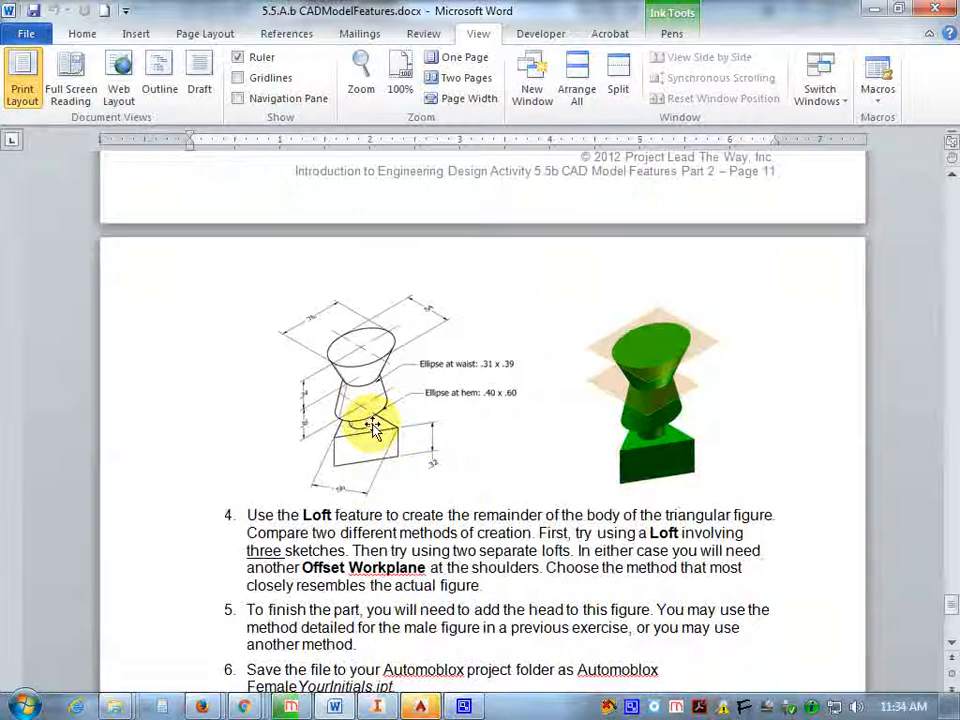
key(alt+Tab)
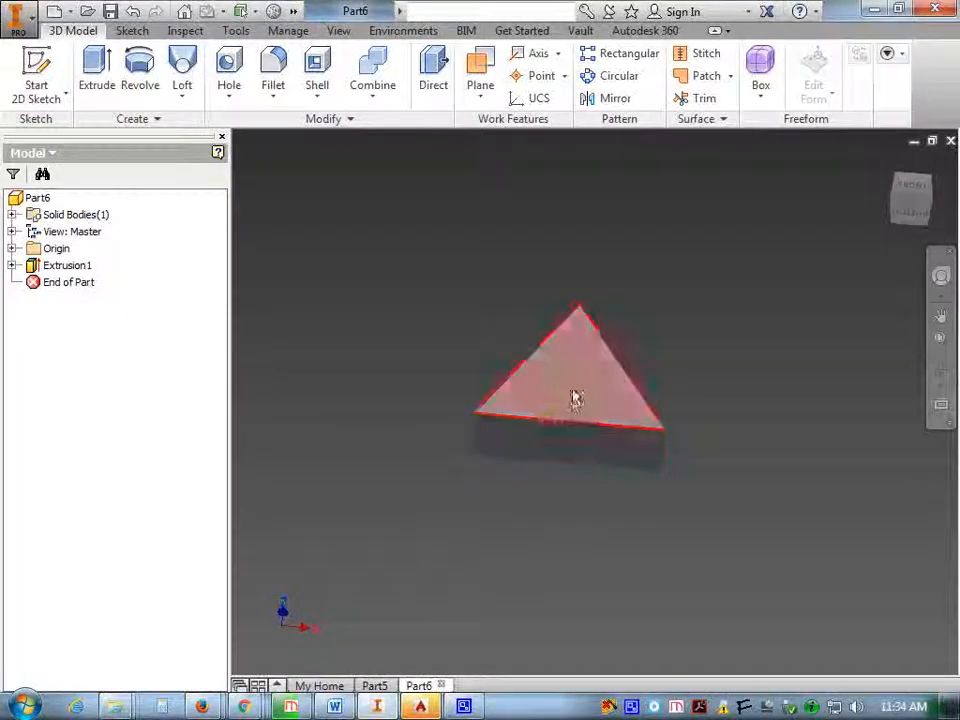
click(36, 82)
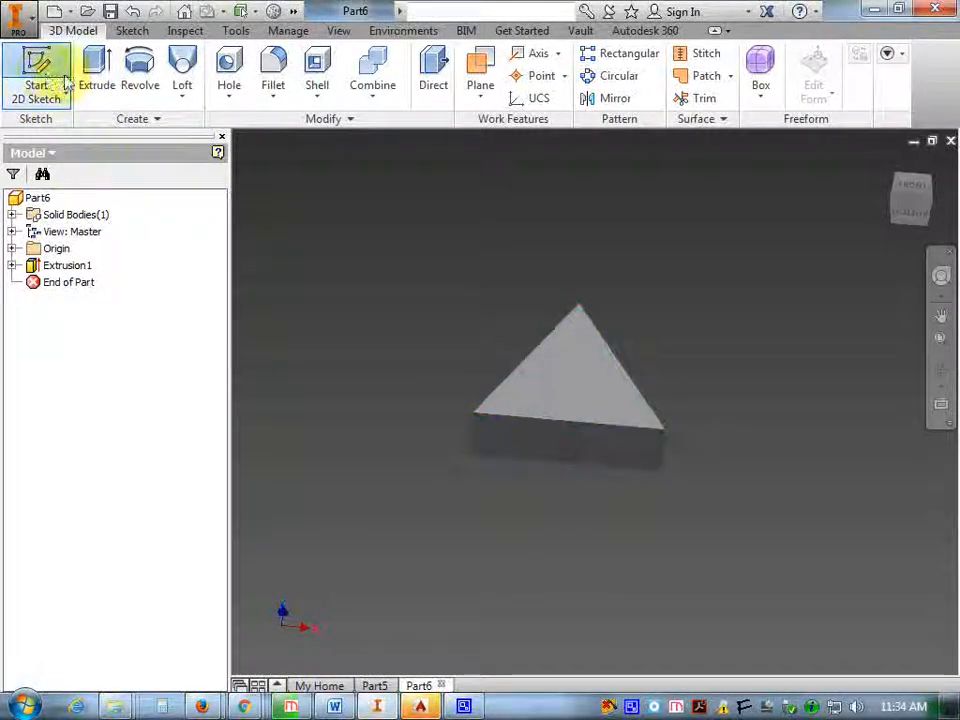
click(576, 392)
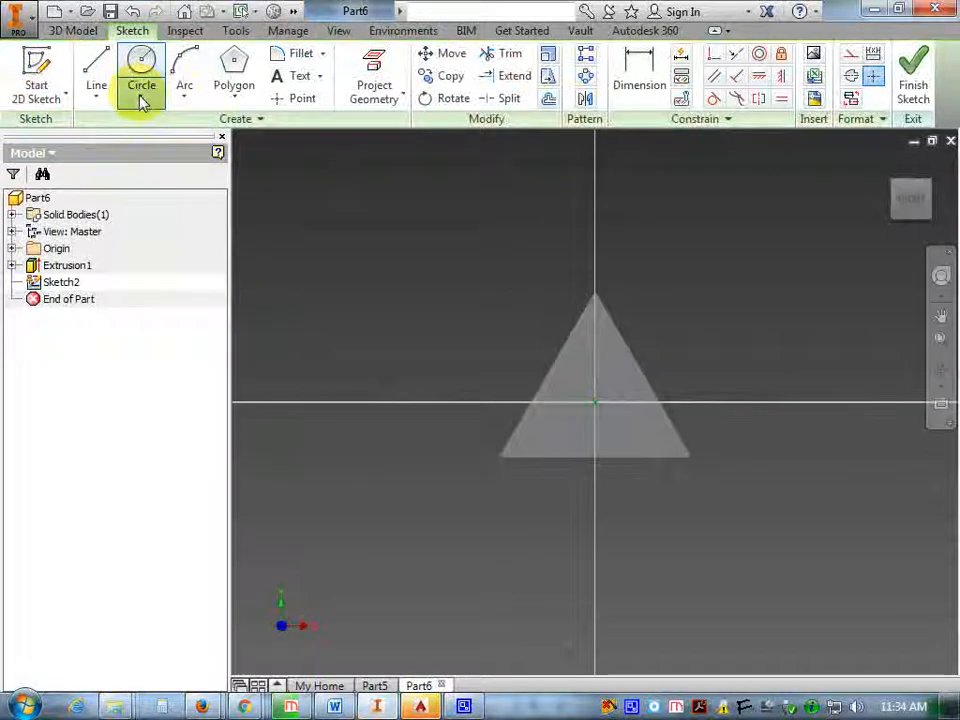
click(142, 100)
click(141, 209)
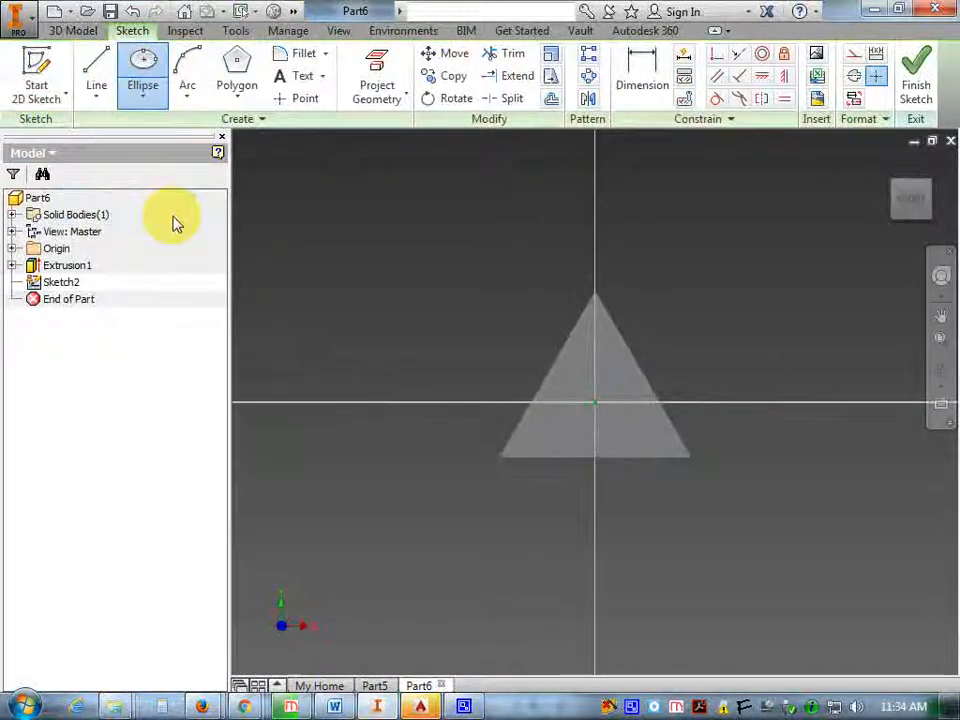
click(594, 401)
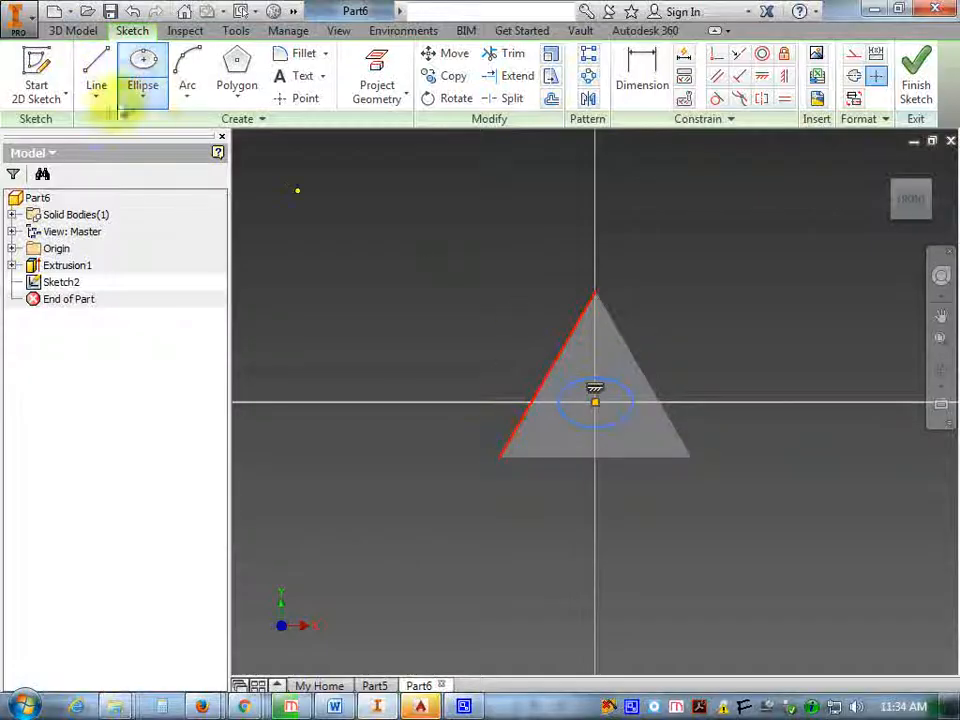
Step: Dimension the ellipse's vertical half-axis and its horizontal half-axis, setting each to 0.1 in
click(640, 77)
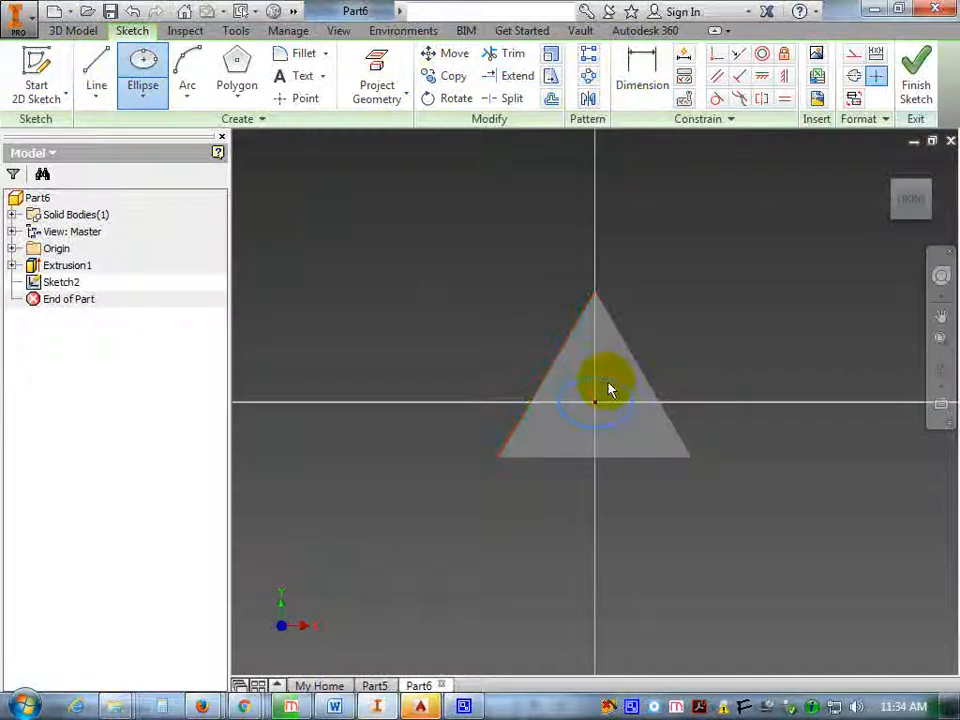
click(685, 389)
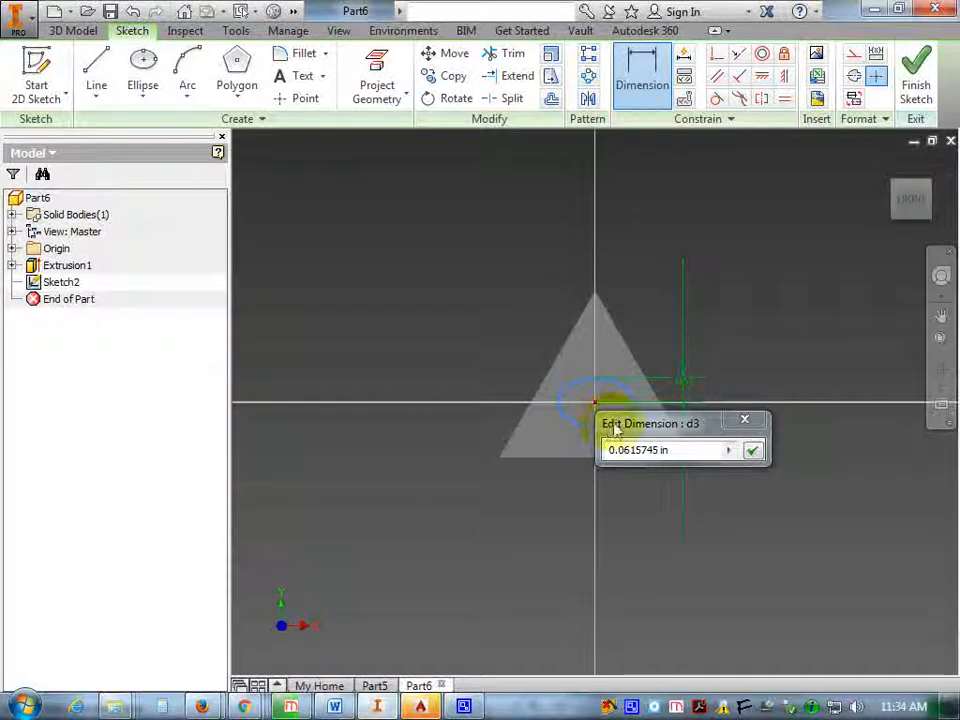
drag(668, 450, 606, 450)
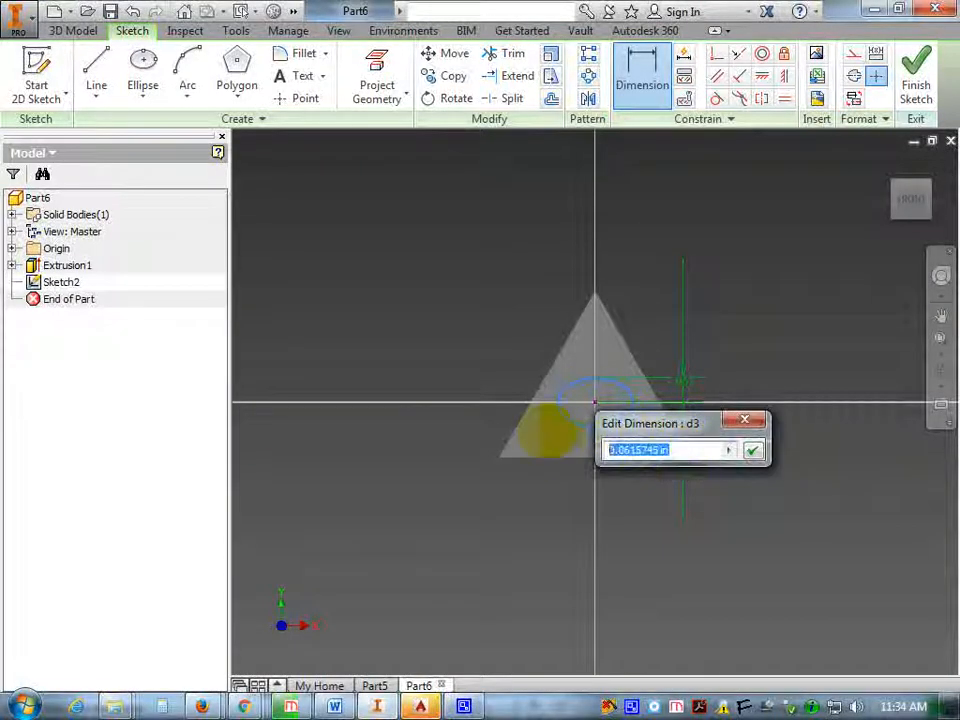
text(.1)
key(Return)
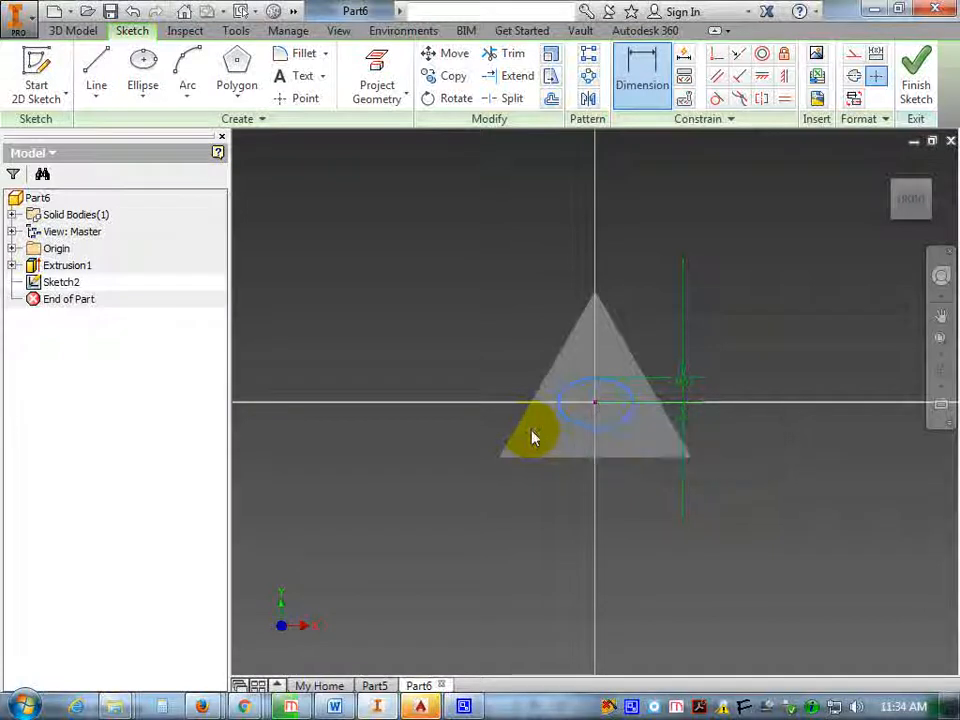
click(645, 432)
click(591, 537)
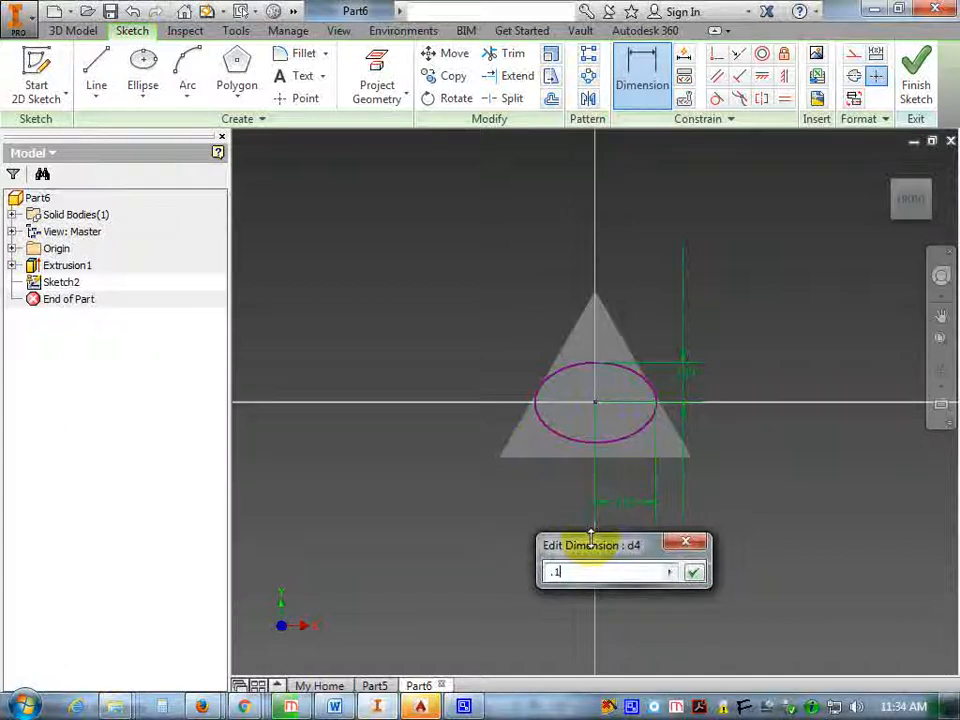
key(Return)
Step: Set the ellipse's vertical half-axis dimension to 0.07 in and finish the sketch
click(706, 360)
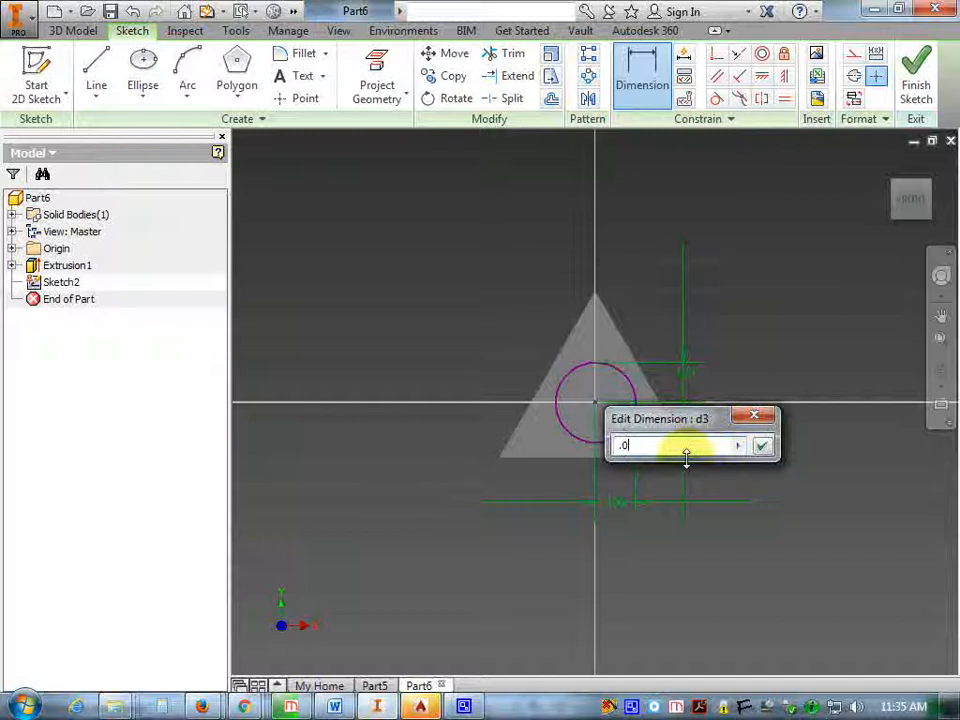
key(Return)
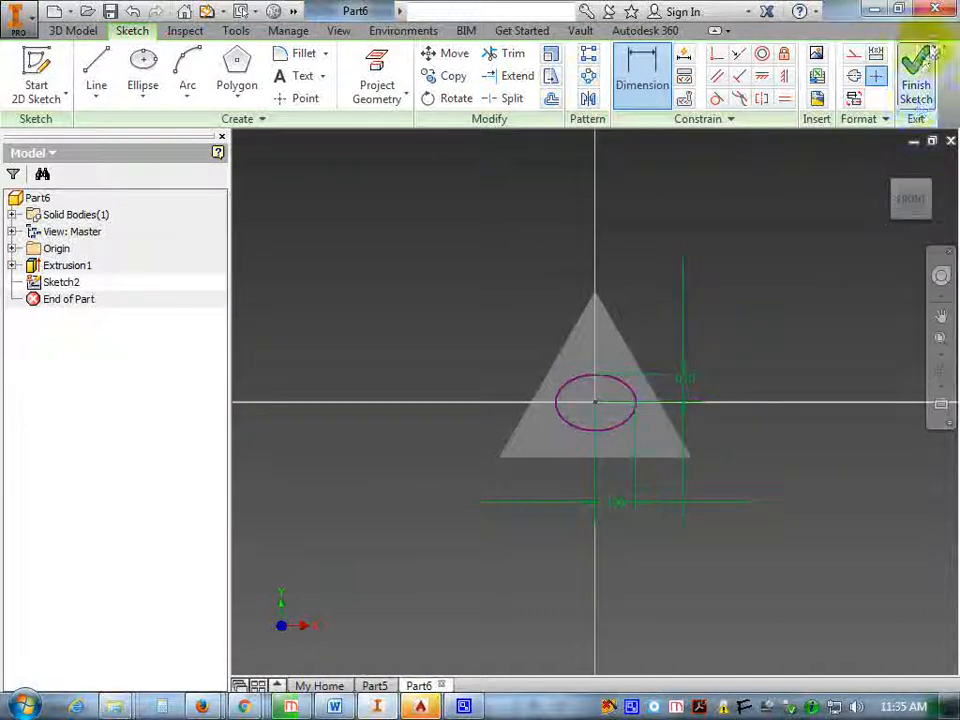
click(925, 62)
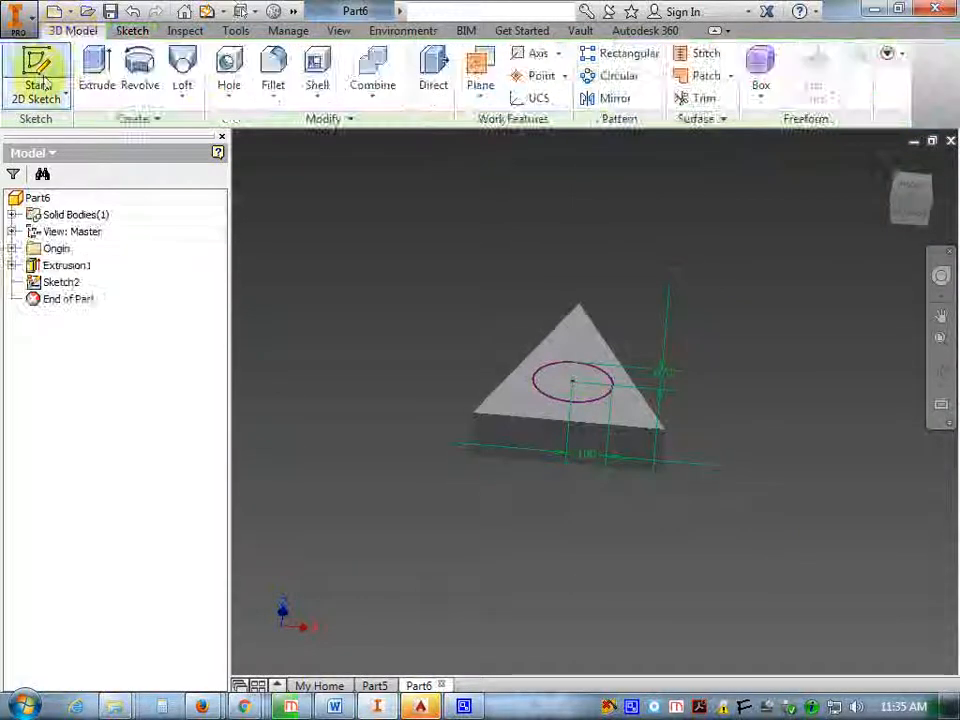
Step: Extrude the ellipse upward from the triangular base as a joined solid post with a taper of 0.2
click(97, 70)
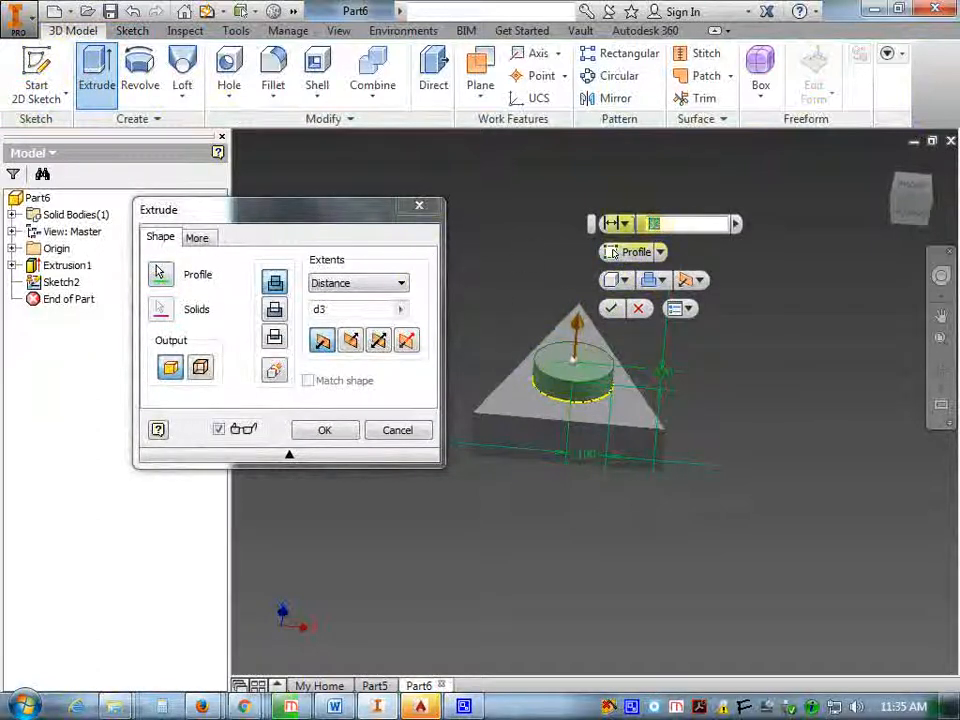
text(.5)
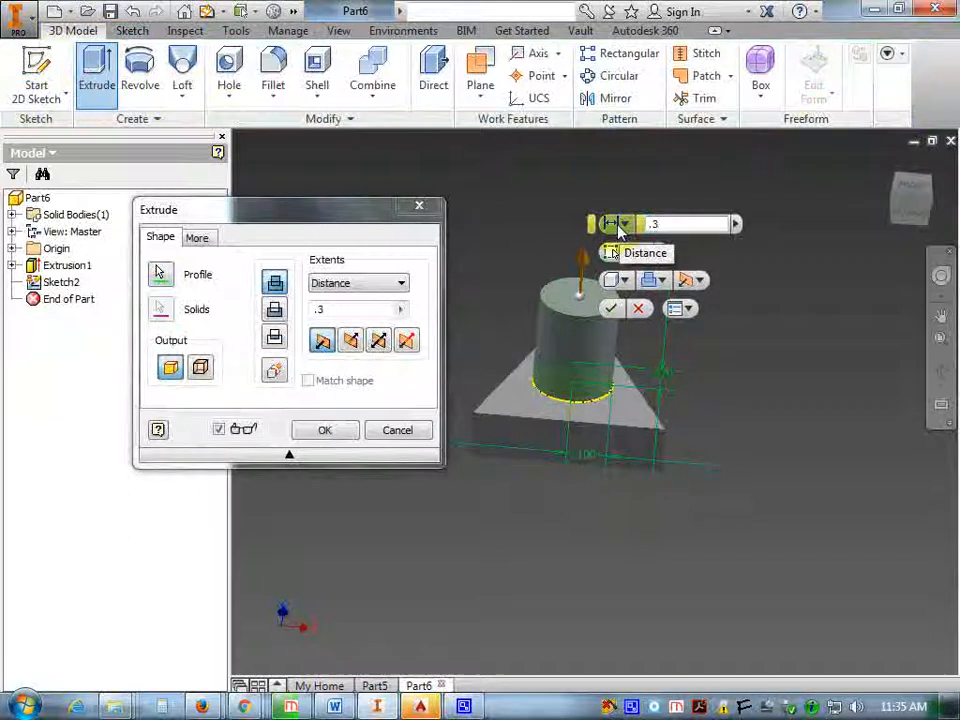
key(Tab)
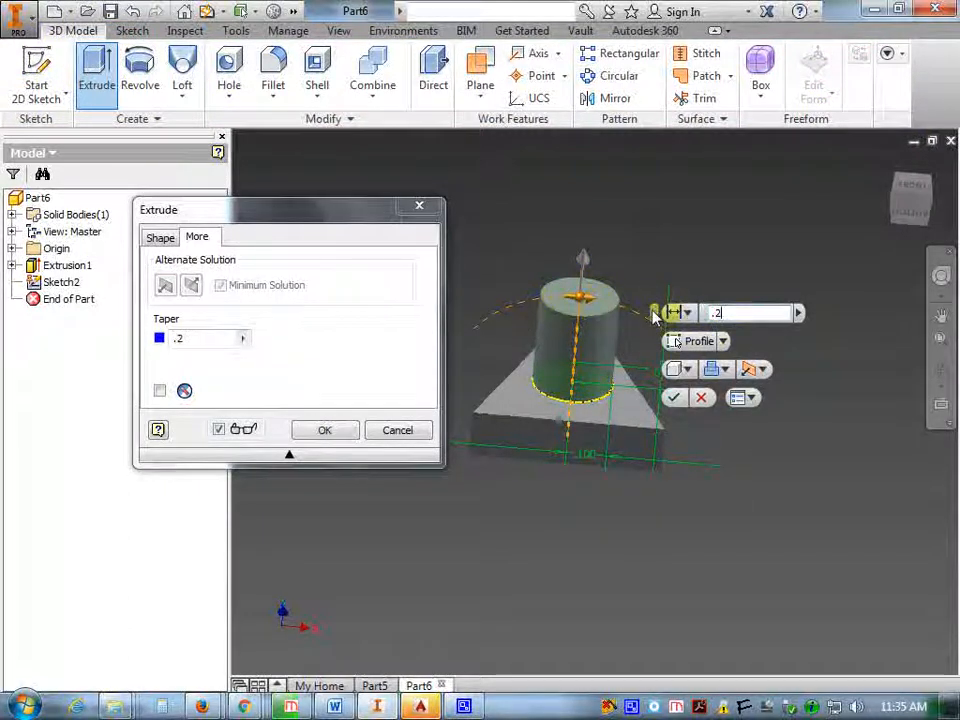
click(161, 238)
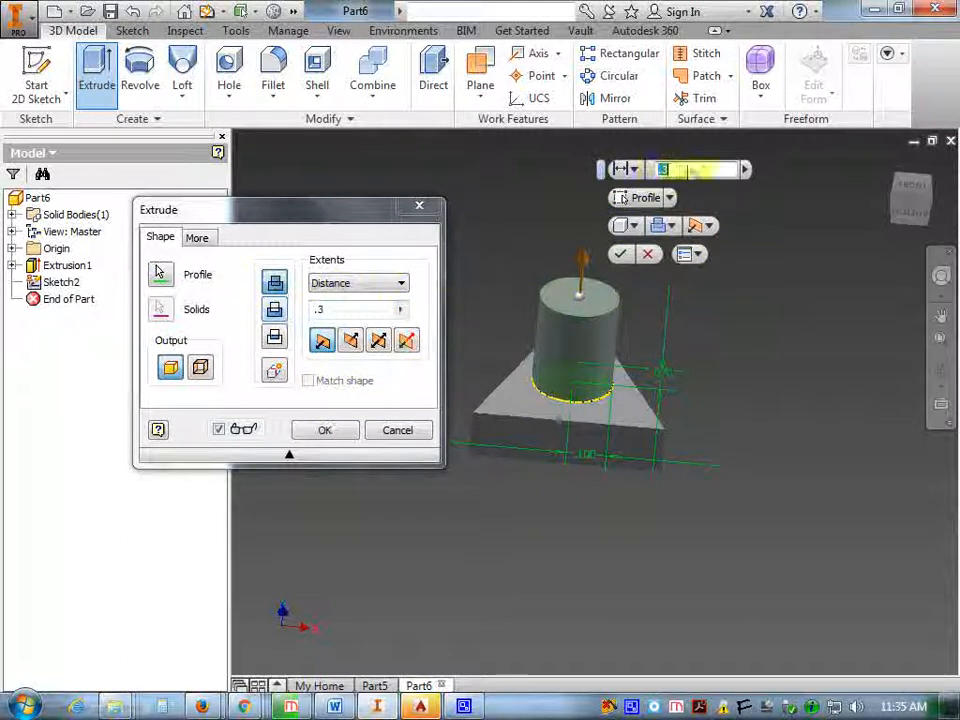
key(Tab)
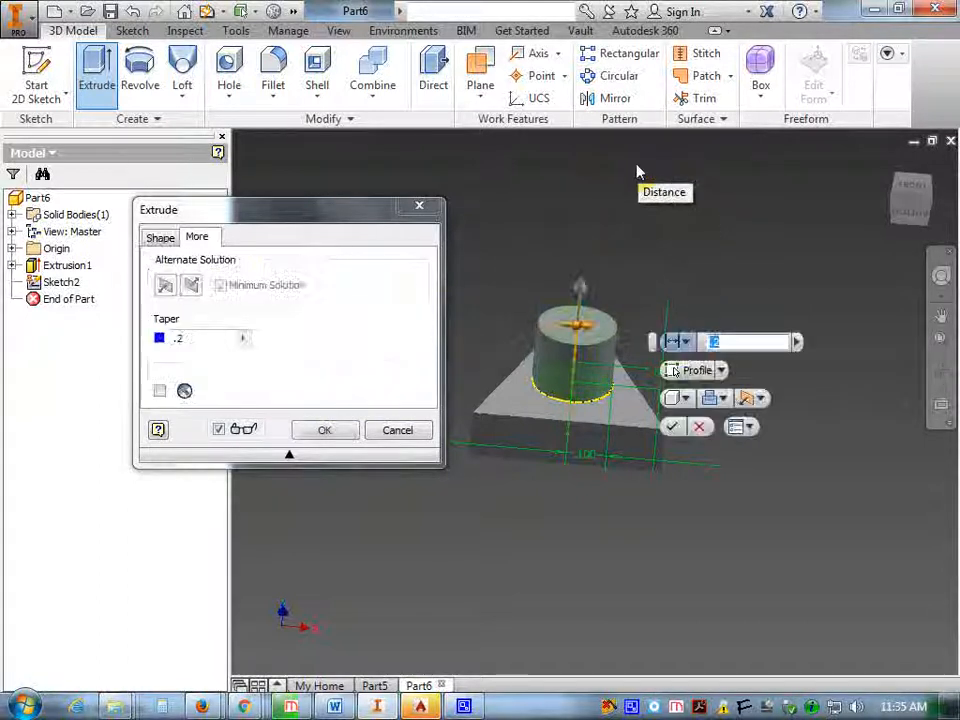
click(325, 431)
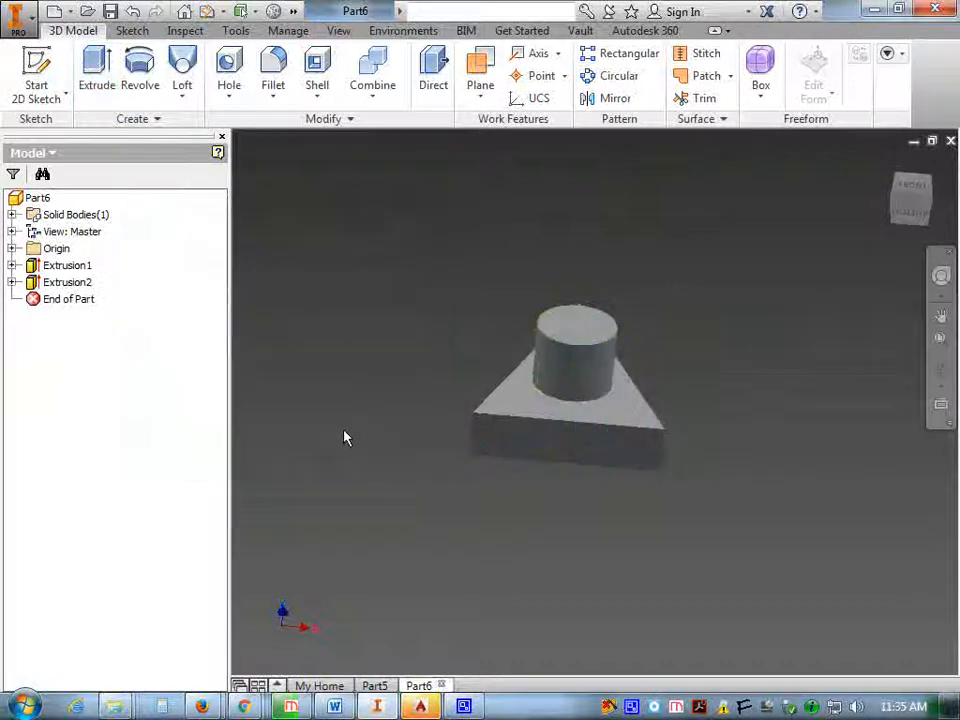
Step: Following the Word instructions, sketch an origin-centred horizontal ellipse with a vertical half-axis of about 0.07 in on the post's top face
key(alt+Tab)
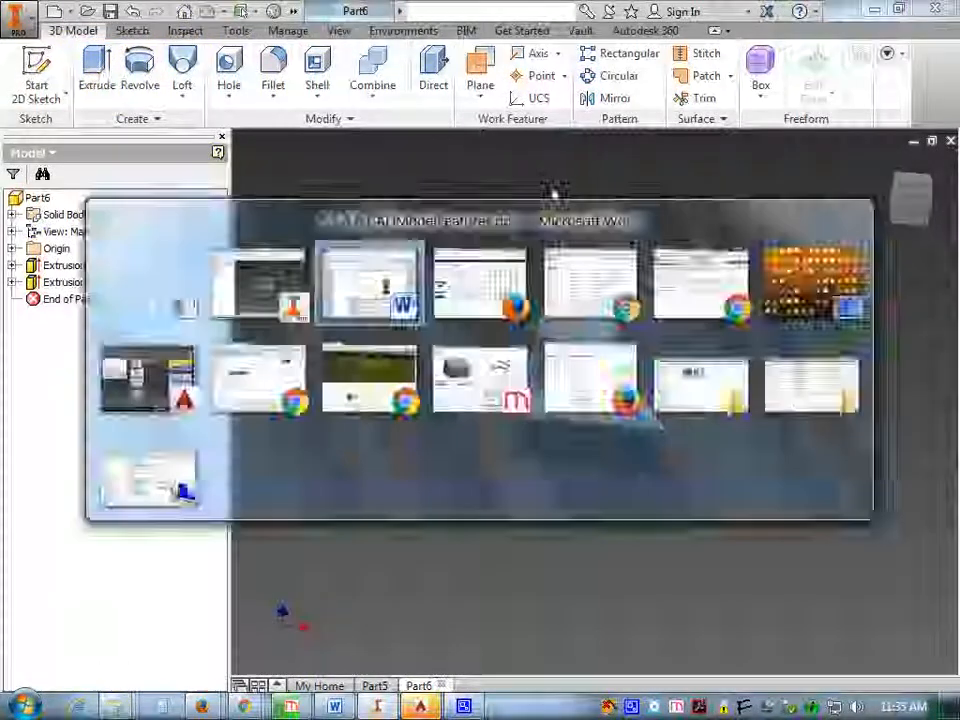
scroll(510, 415, down, 3)
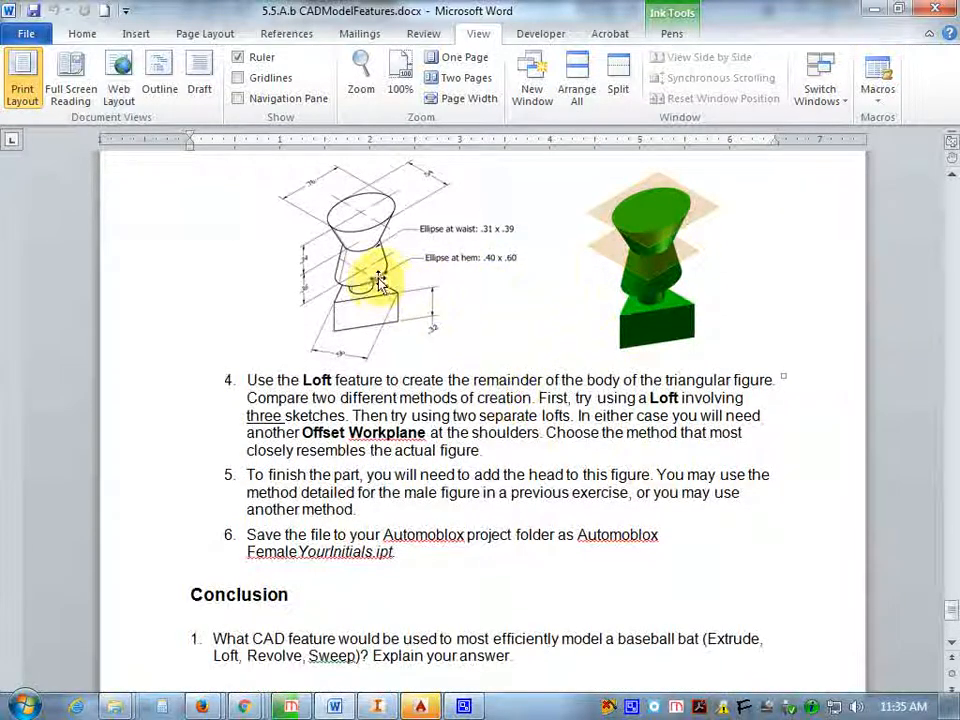
key(alt+Tab)
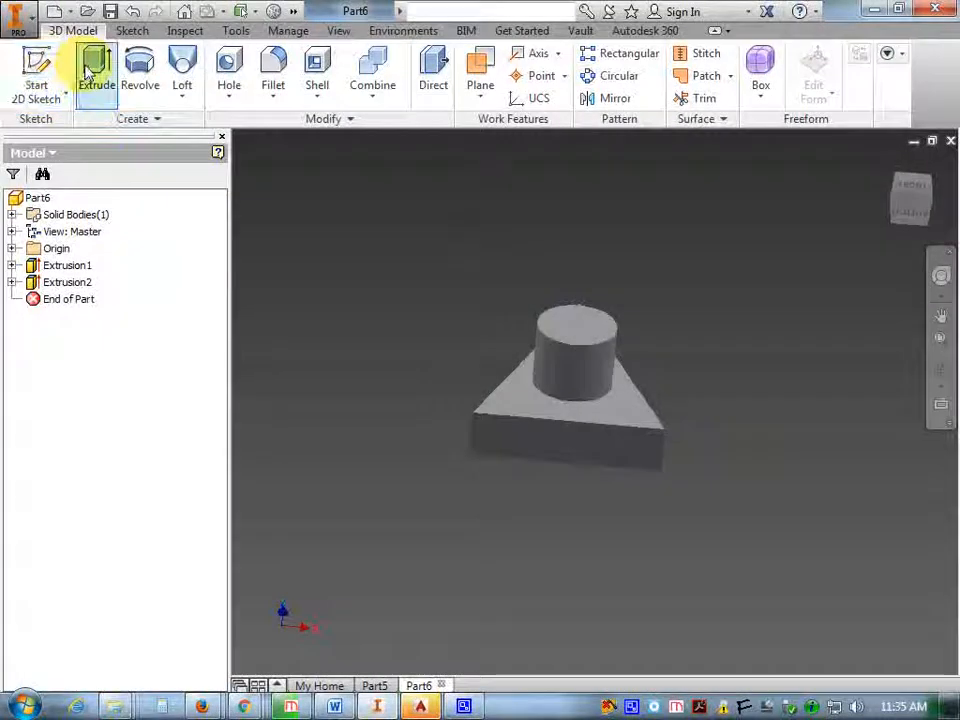
click(36, 72)
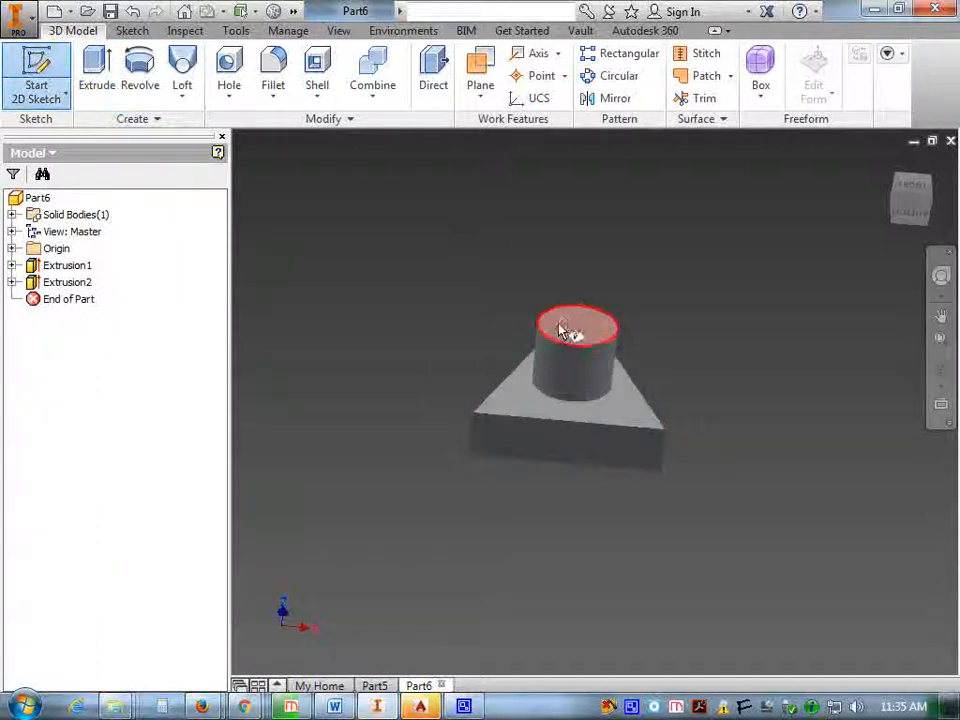
click(590, 333)
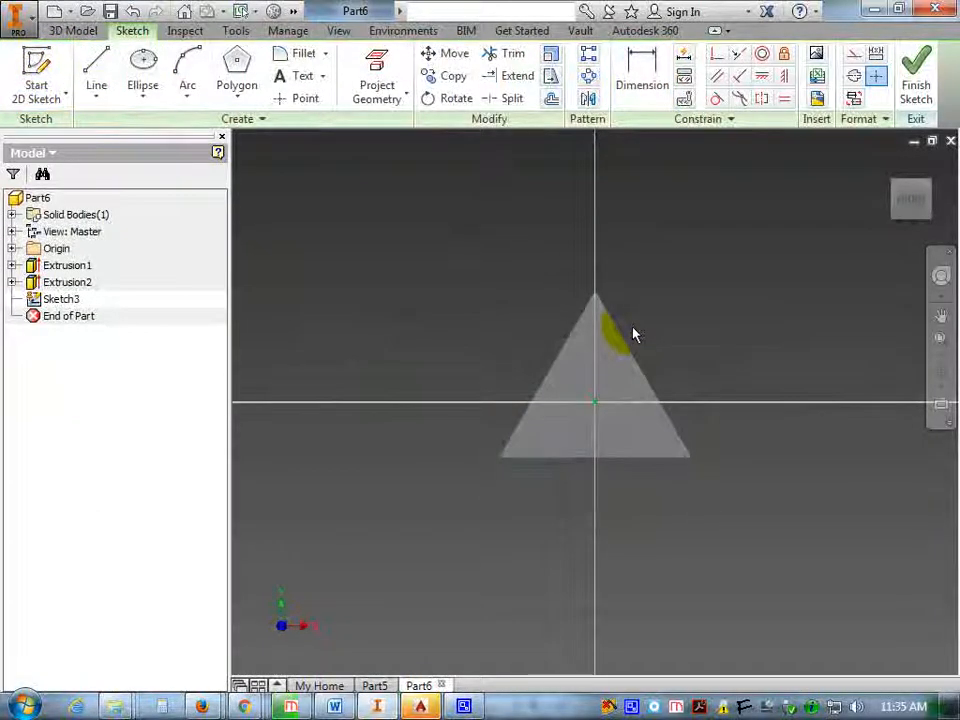
key(alt+Tab)
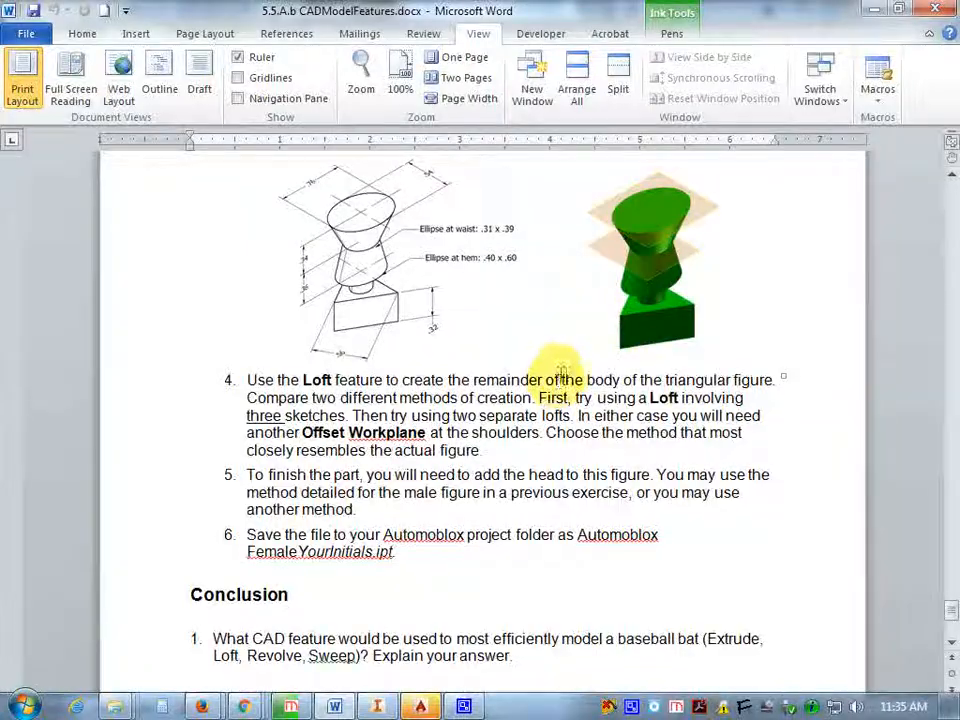
key(alt+Tab)
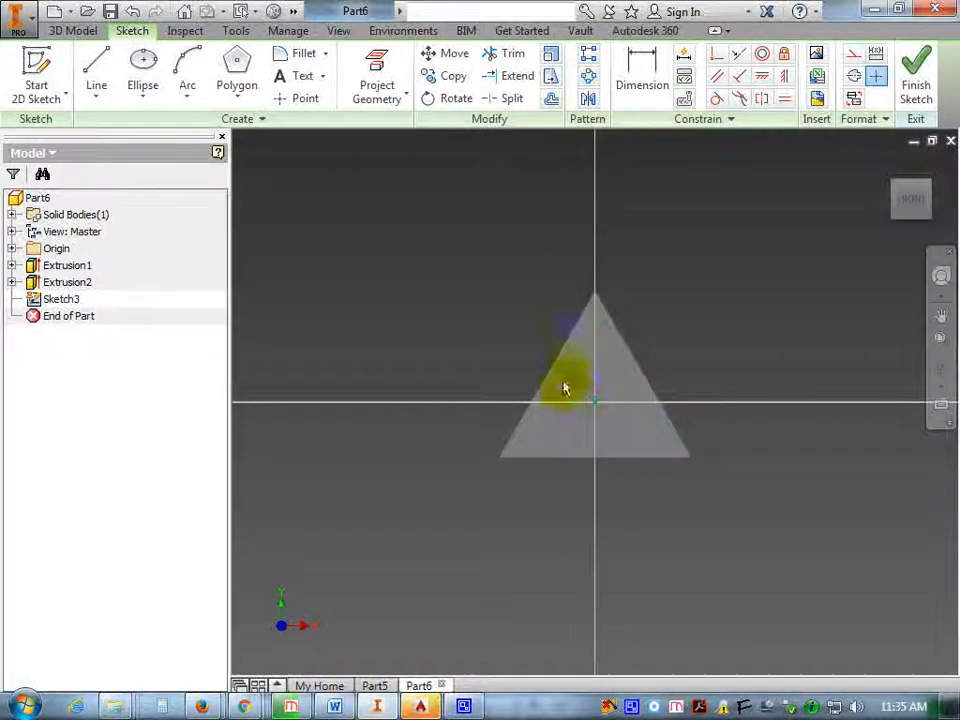
click(142, 64)
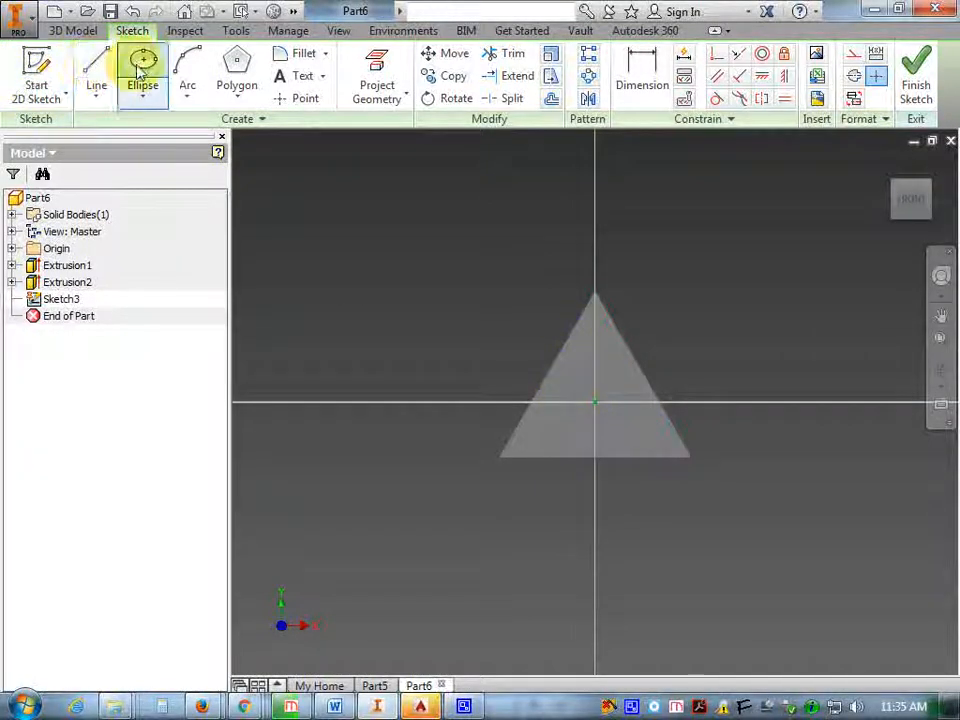
click(597, 402)
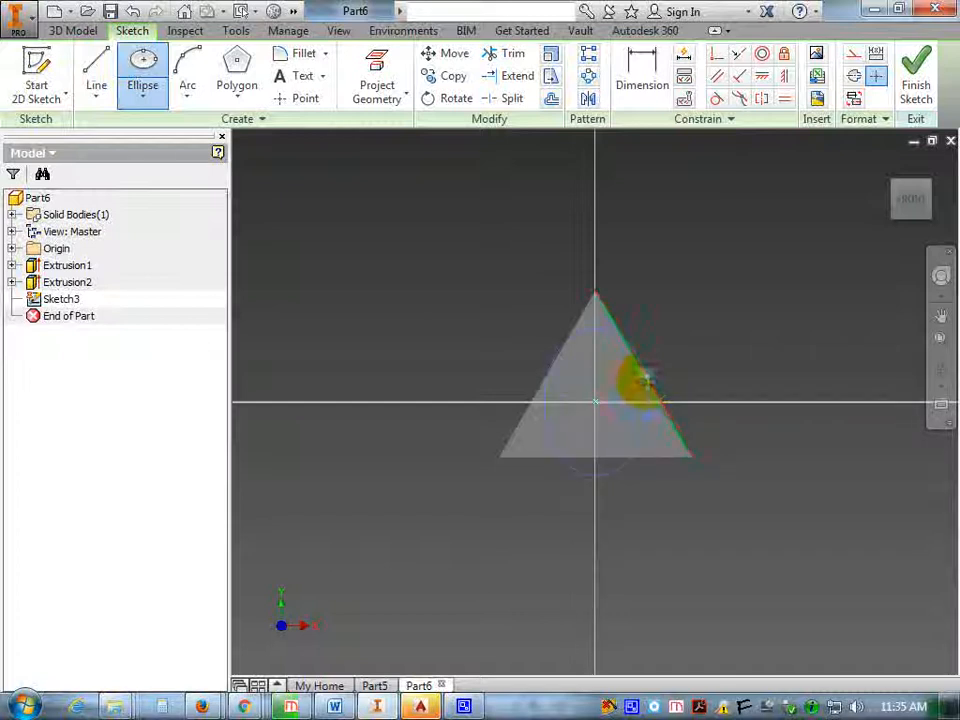
click(633, 387)
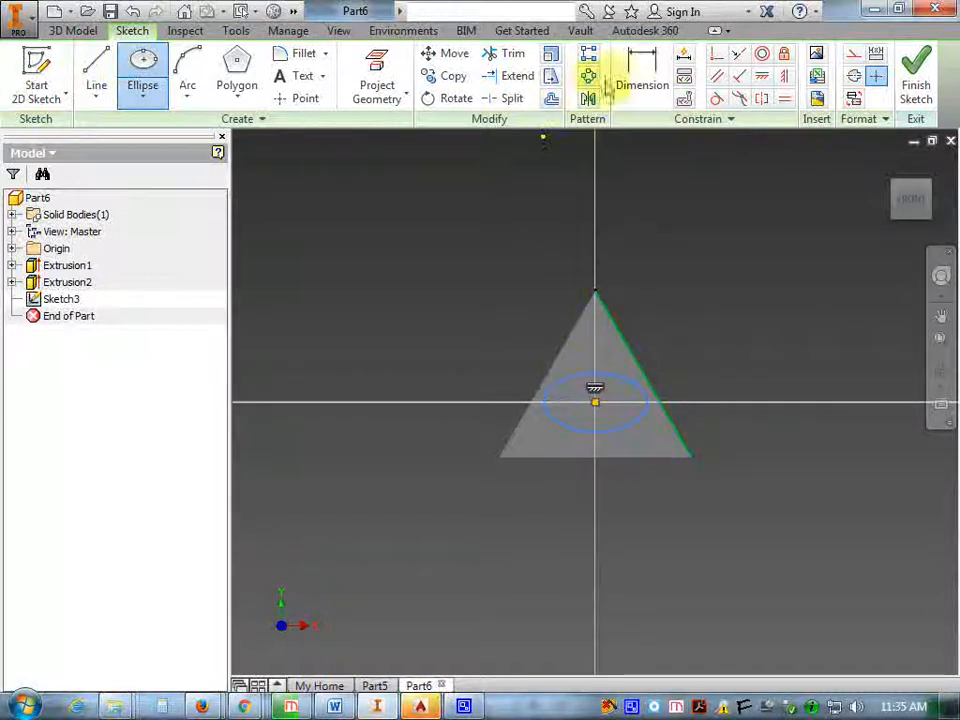
Step: Dimension the hem ellipse's vertical half-axis and set it to 0.4 in, following the Word drawing
click(641, 78)
click(655, 403)
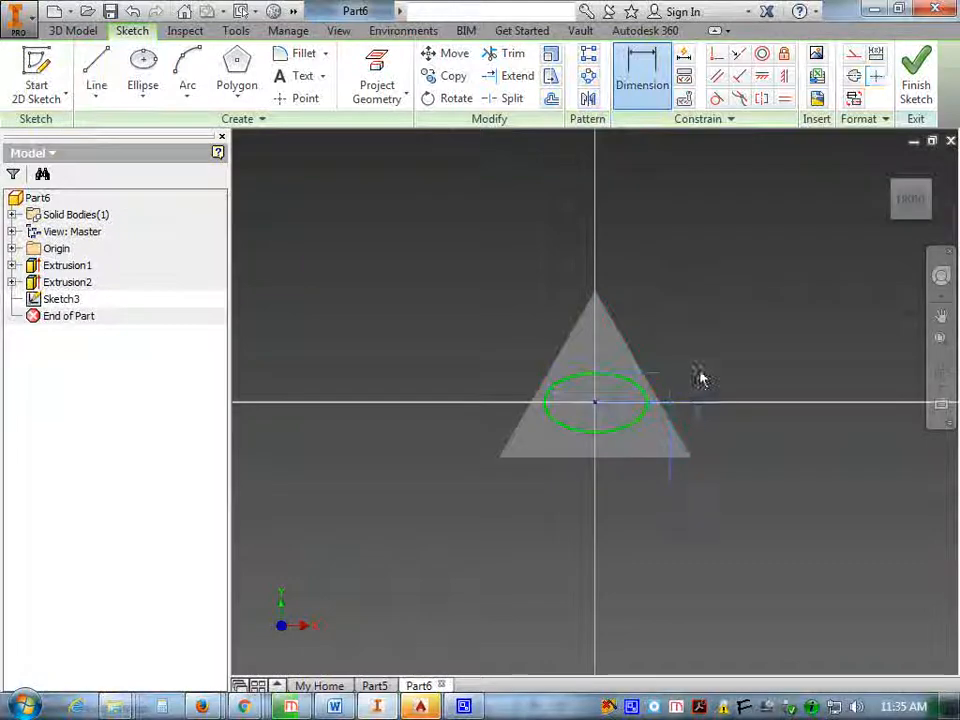
click(703, 396)
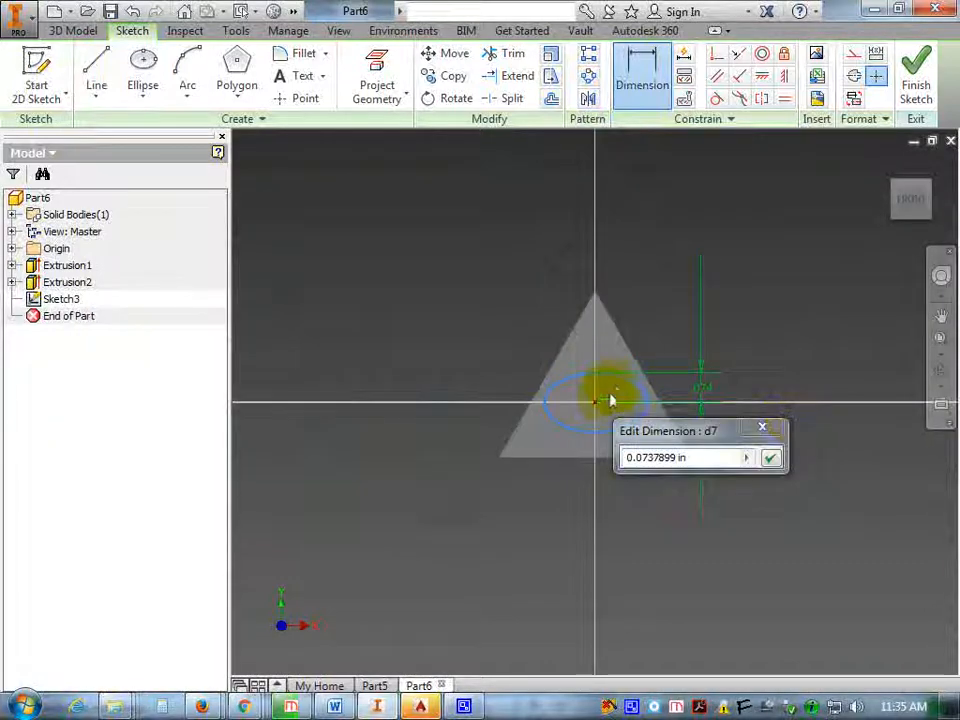
key(alt+Tab)
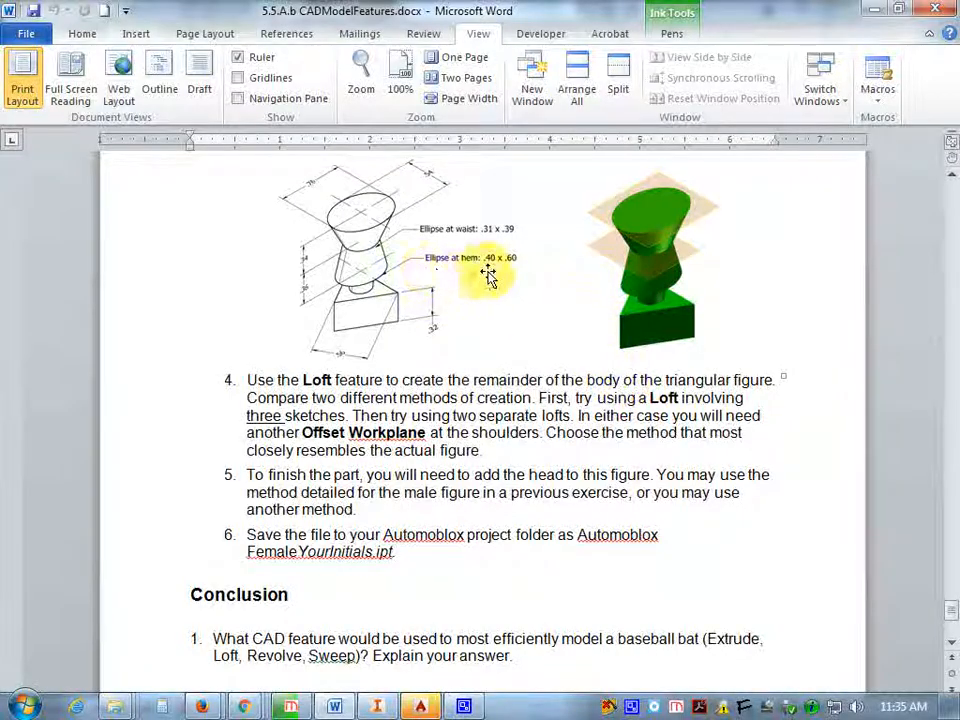
key(alt+Tab)
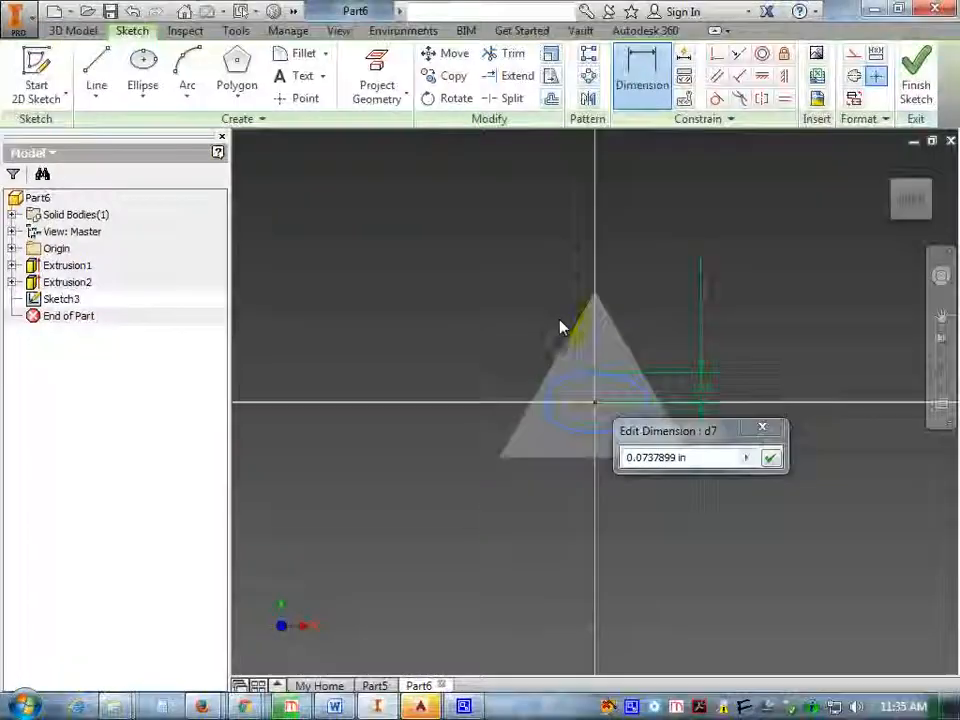
double_click(662, 457)
key(BackSpace)
text(.4)
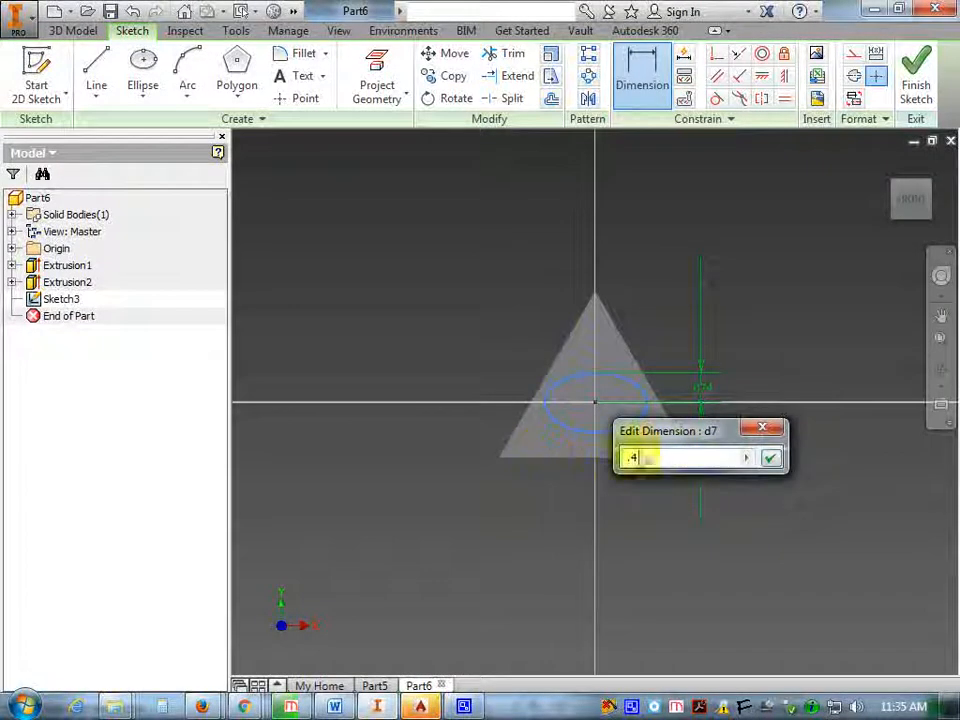
click(769, 457)
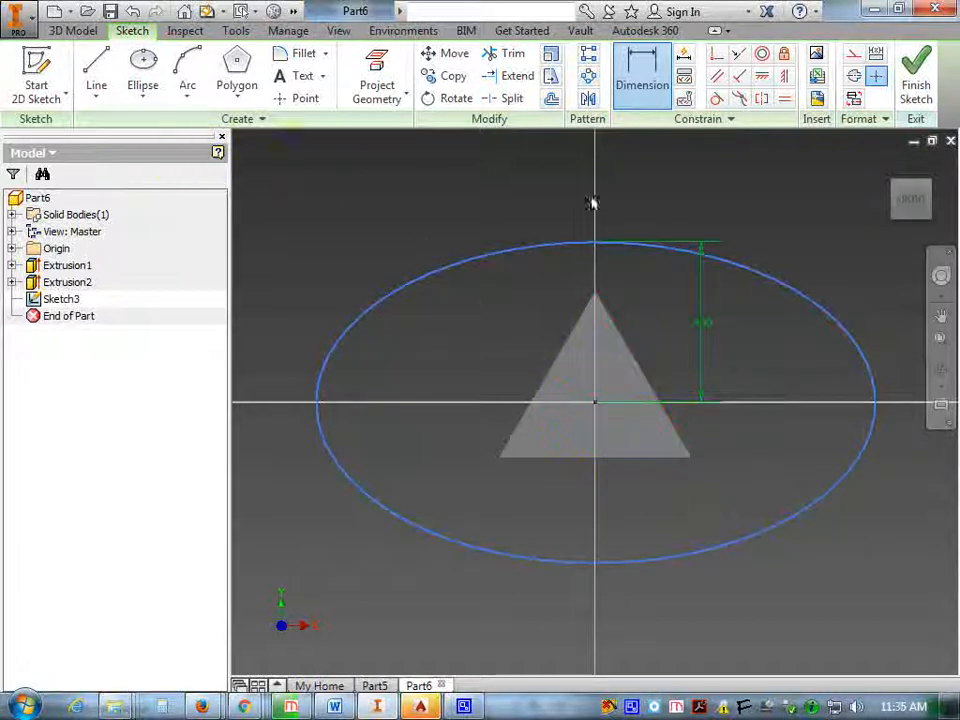
Step: Dimension the hem ellipse's horizontal half-axis as 0.6 in and finish the sketch
click(866, 362)
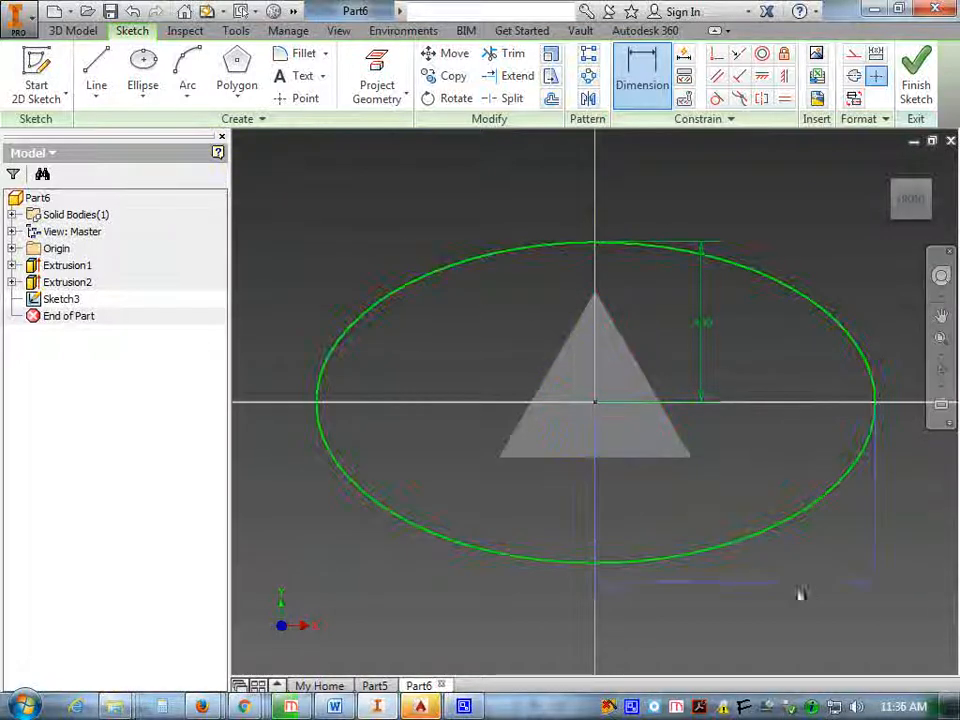
click(737, 600)
text(.6)
key(Return)
click(922, 78)
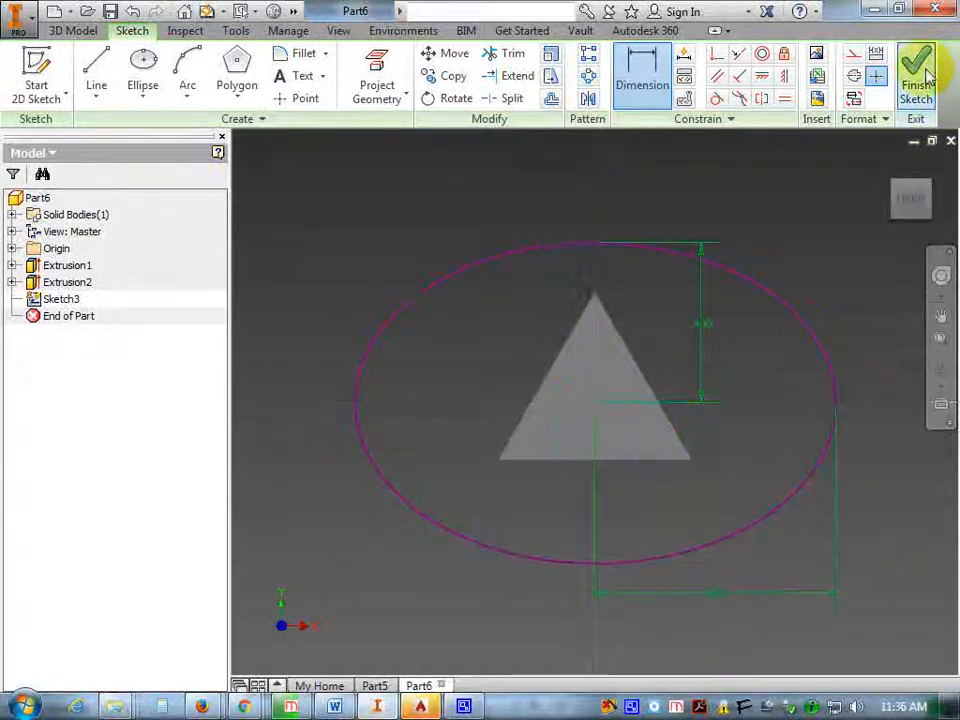
Step: Check the waist height in the Word drawing and create a work plane offset 0.36 in from the post's top face
key(alt+Tab)
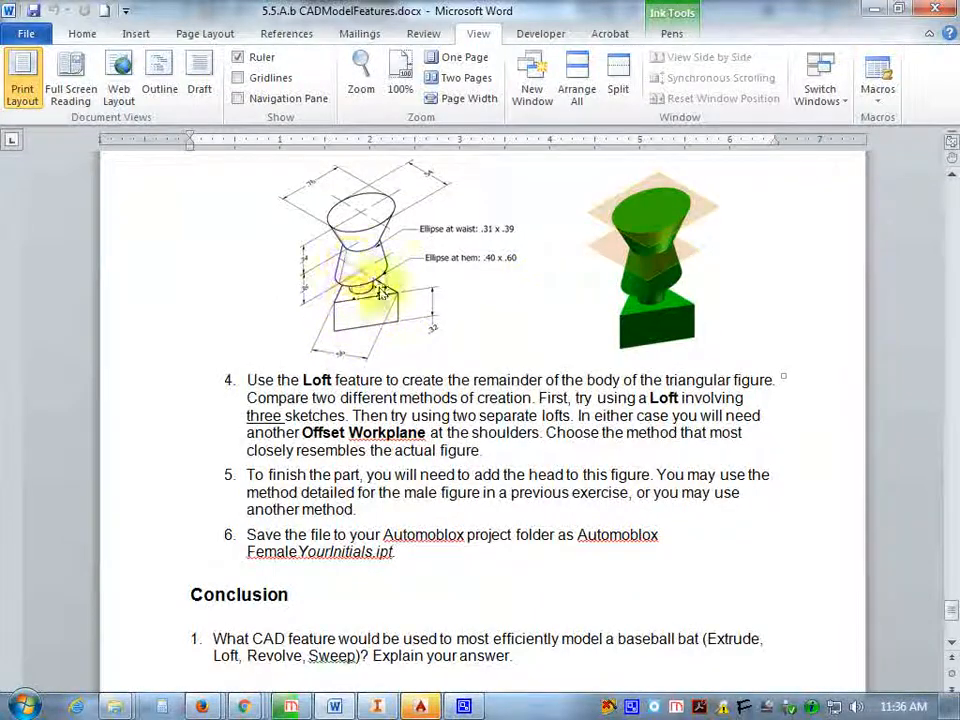
key(alt+Tab)
key(alt+Tab)
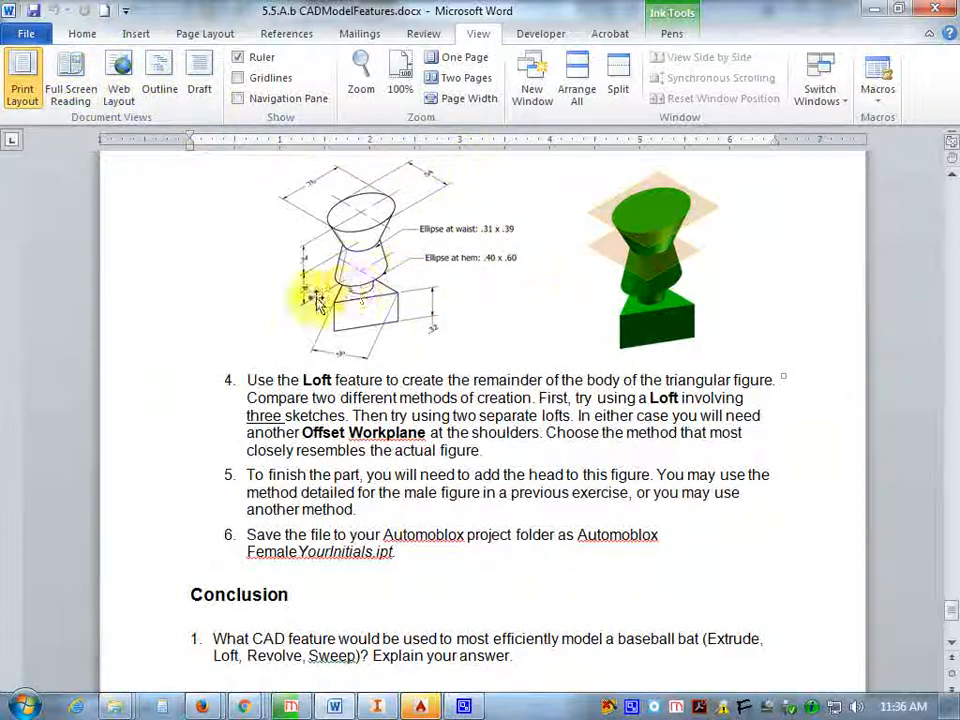
key(alt+Tab)
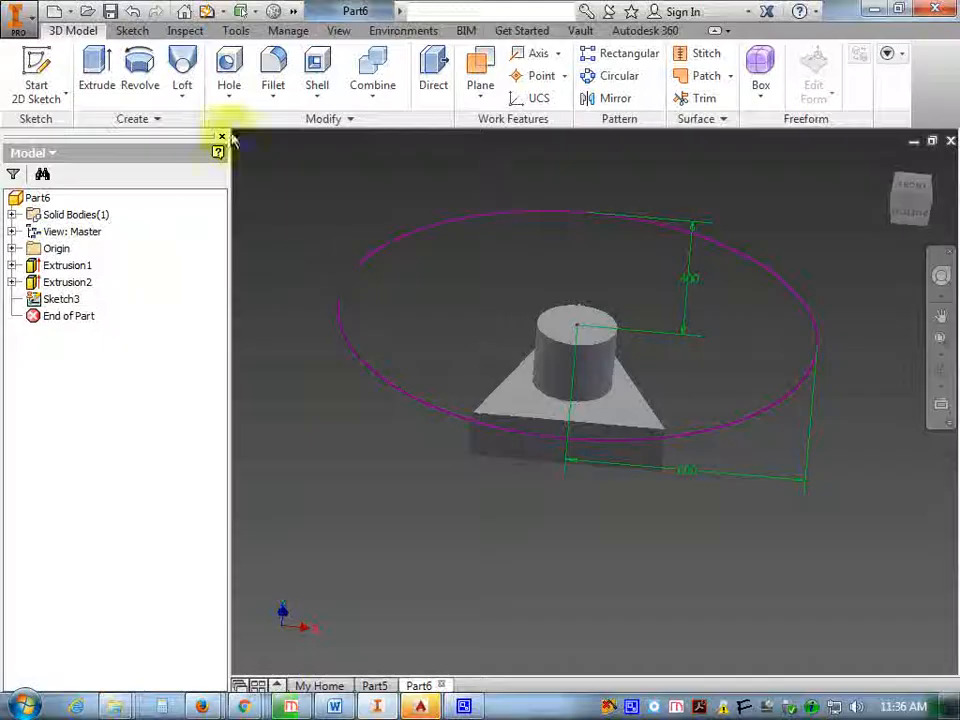
key(])
drag(598, 330, 591, 264)
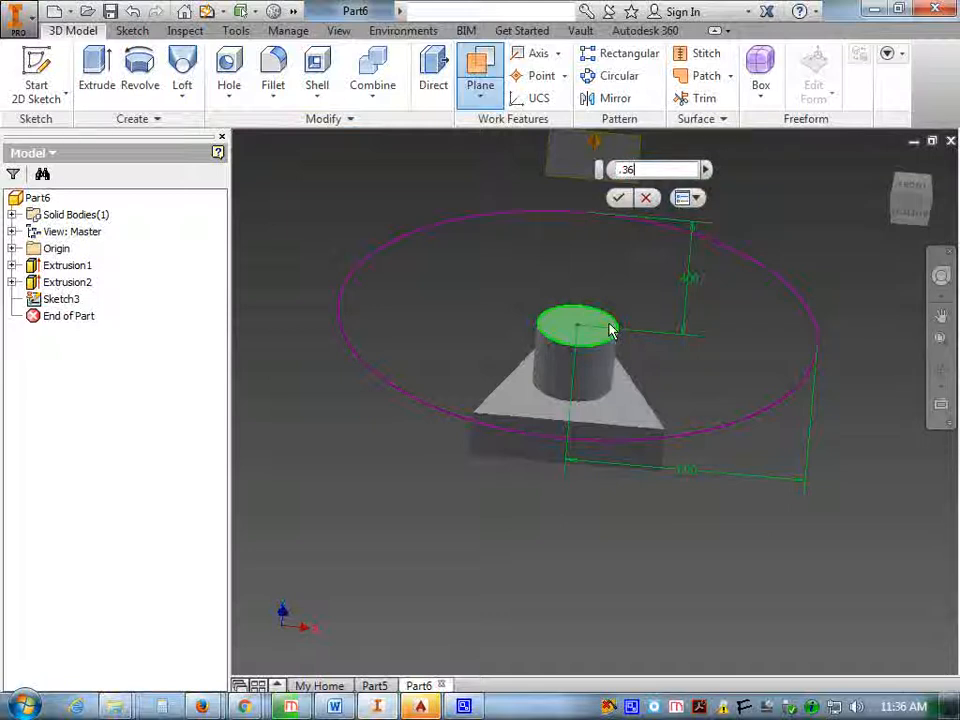
key(Return)
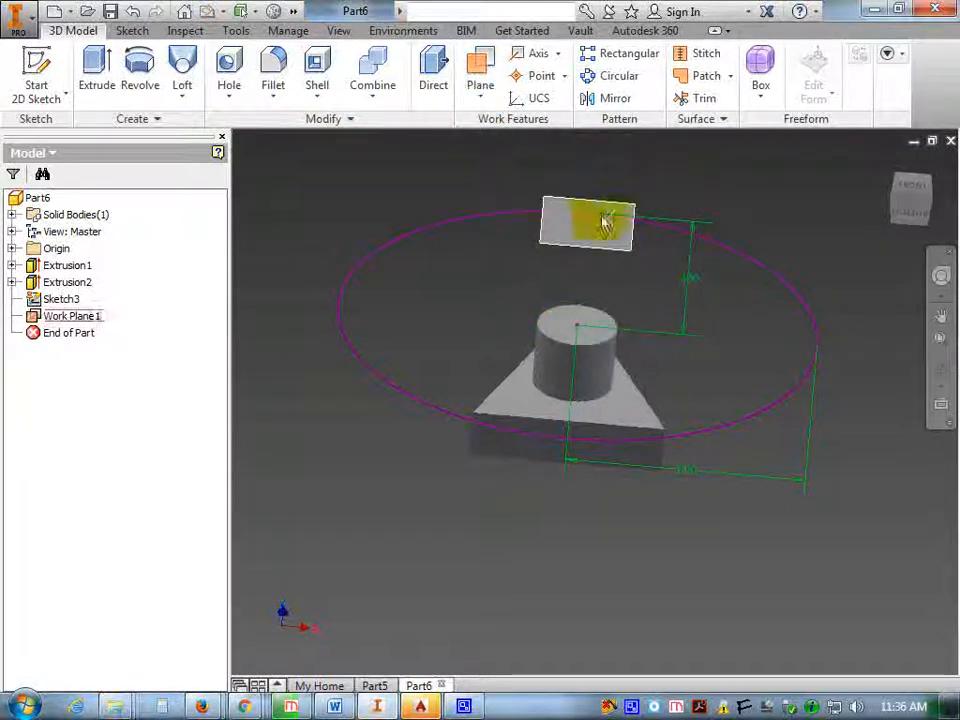
Step: Following the Word drawing, sketch an origin-centred horizontal waist ellipse with a vertical half-axis of about 0.18 in on the offset work plane
key(s)
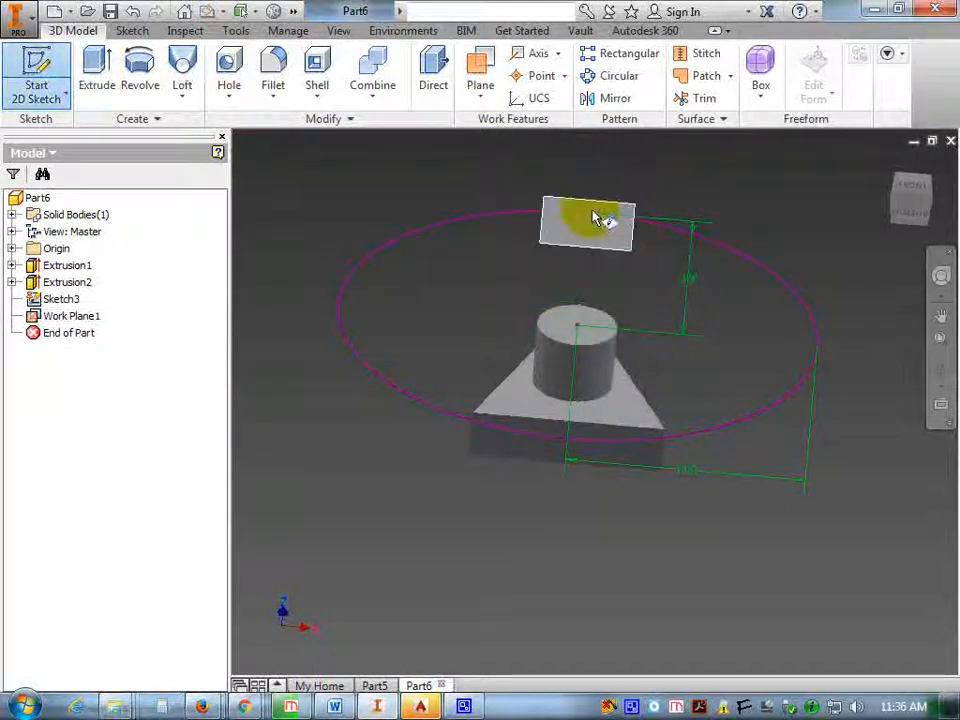
click(600, 214)
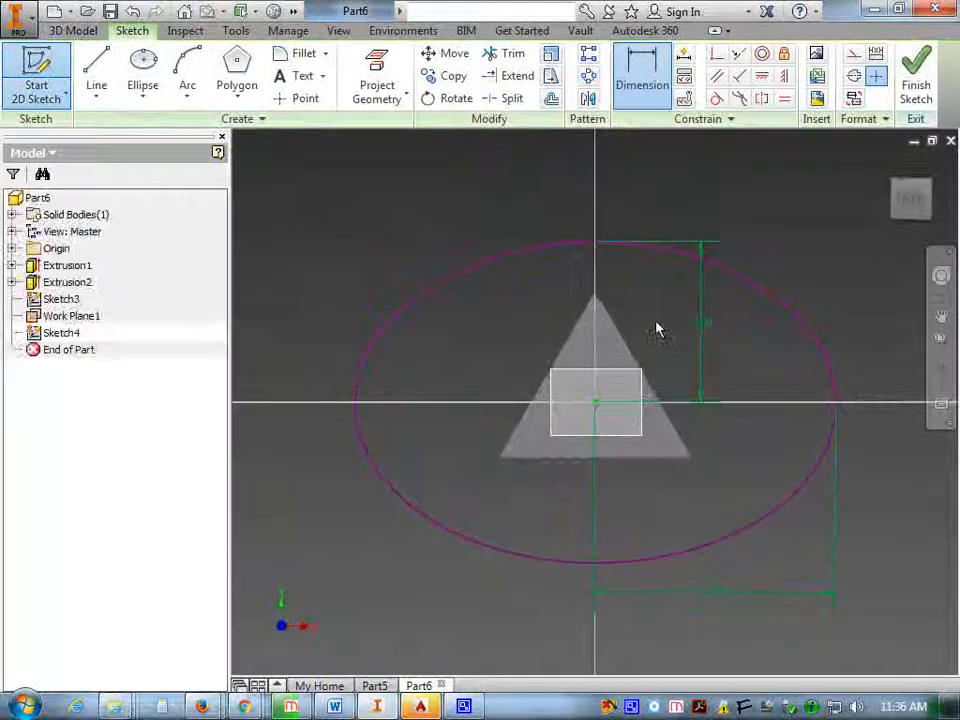
key(alt+Tab)
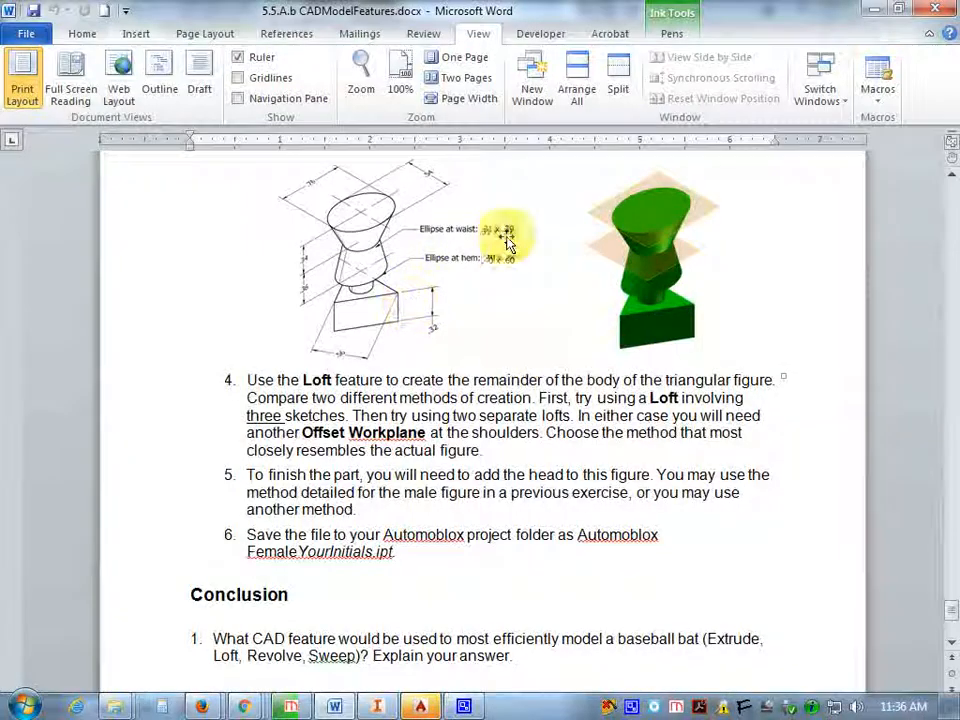
key(alt+Tab)
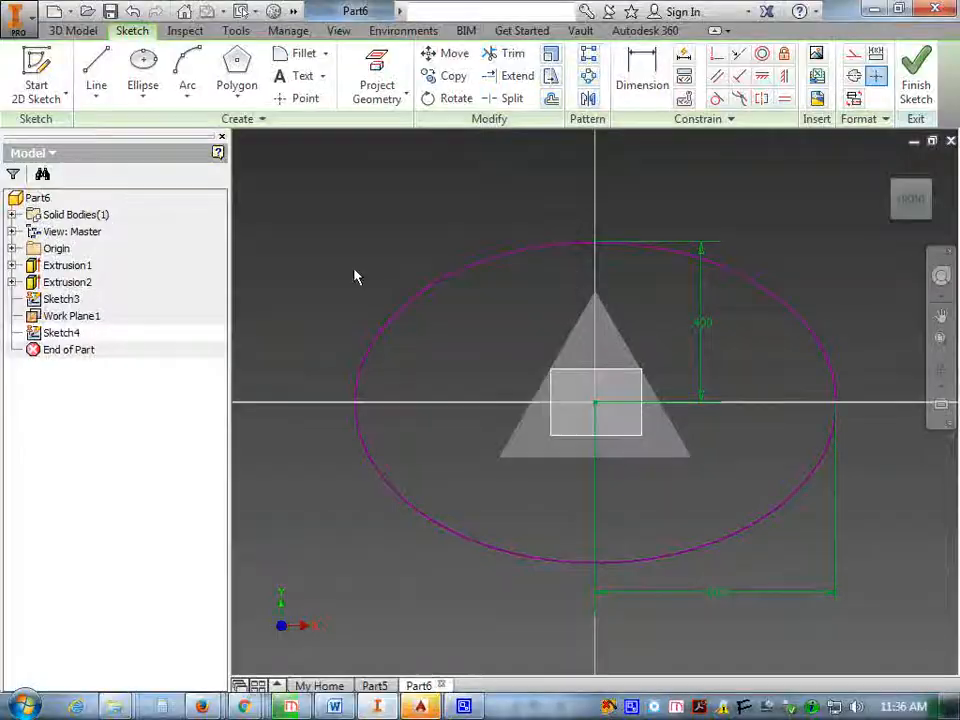
click(137, 62)
click(604, 410)
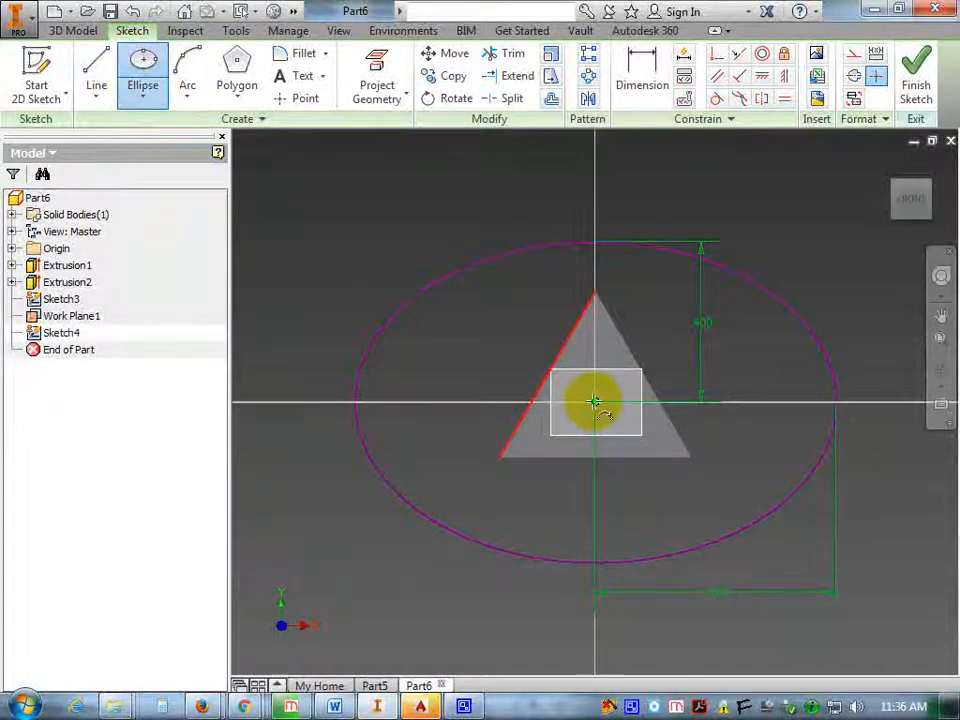
click(692, 380)
Step: Dimension the waist ellipse's vertical half-axis and set it to 0.31 in, following the Word drawing
click(642, 75)
click(699, 378)
click(796, 381)
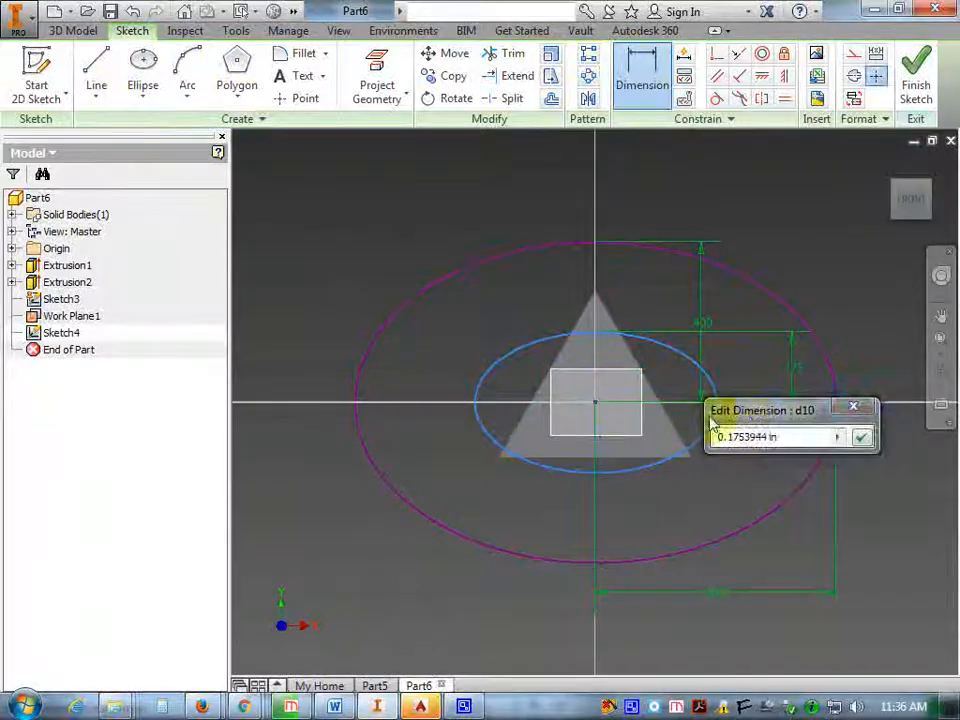
key(alt+Tab)
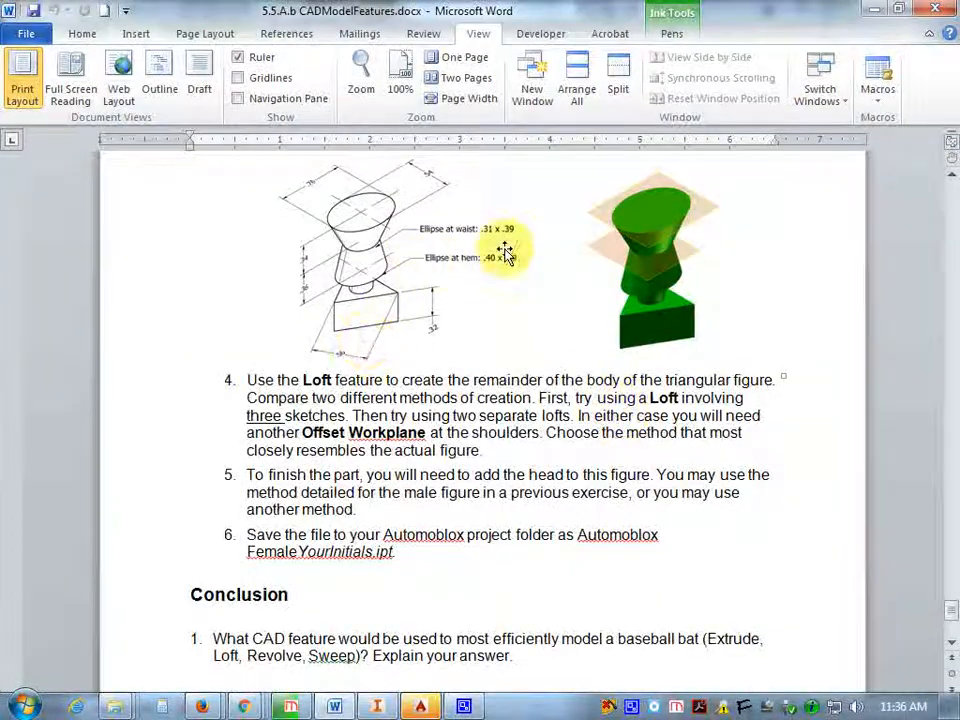
key(alt+Tab)
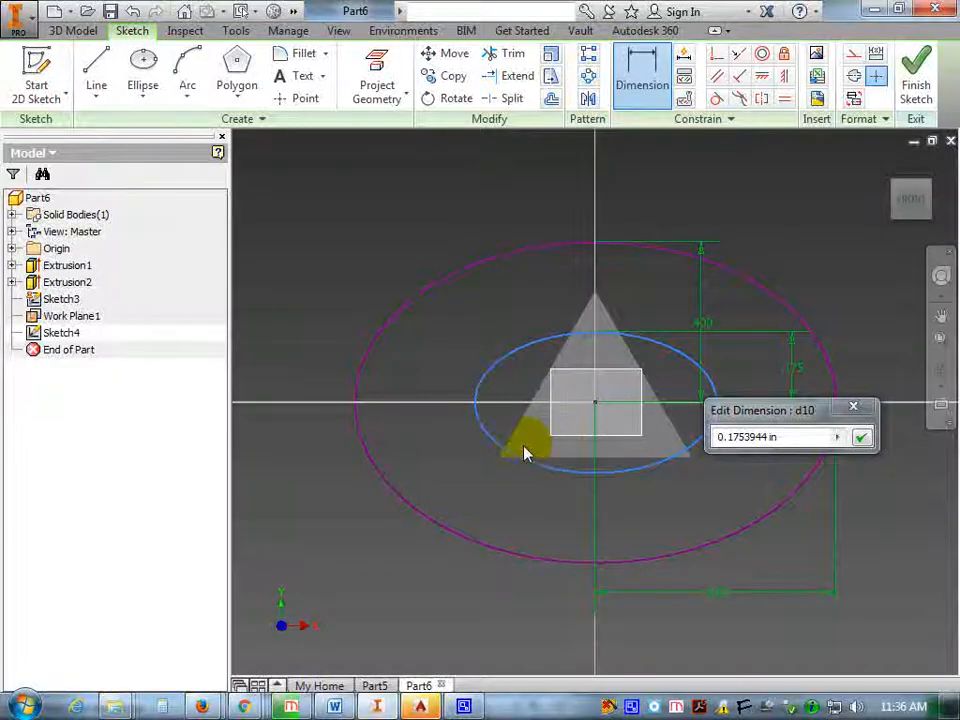
drag(791, 438, 656, 430)
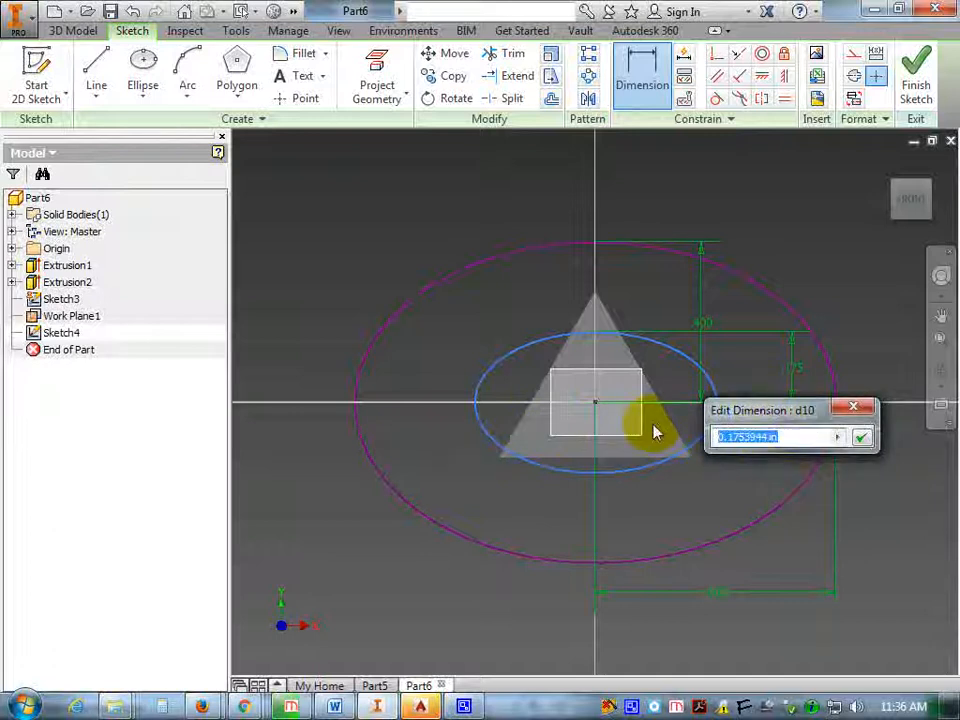
key(Return)
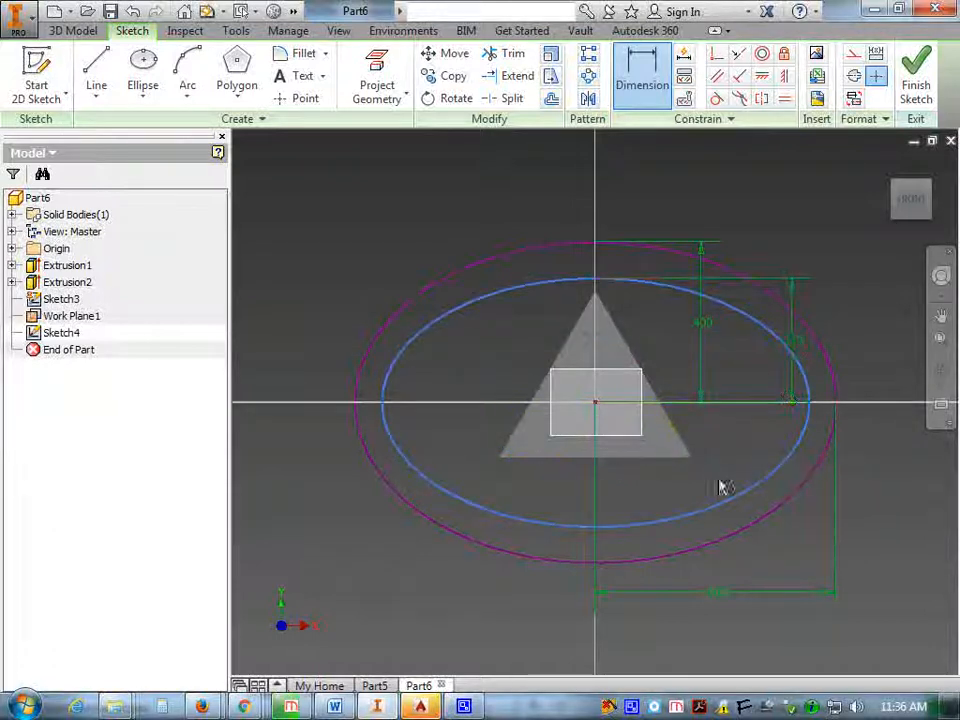
Step: Dimension the waist ellipse's horizontal half-axis as 0.39 in and finish the sketch
click(728, 503)
click(705, 583)
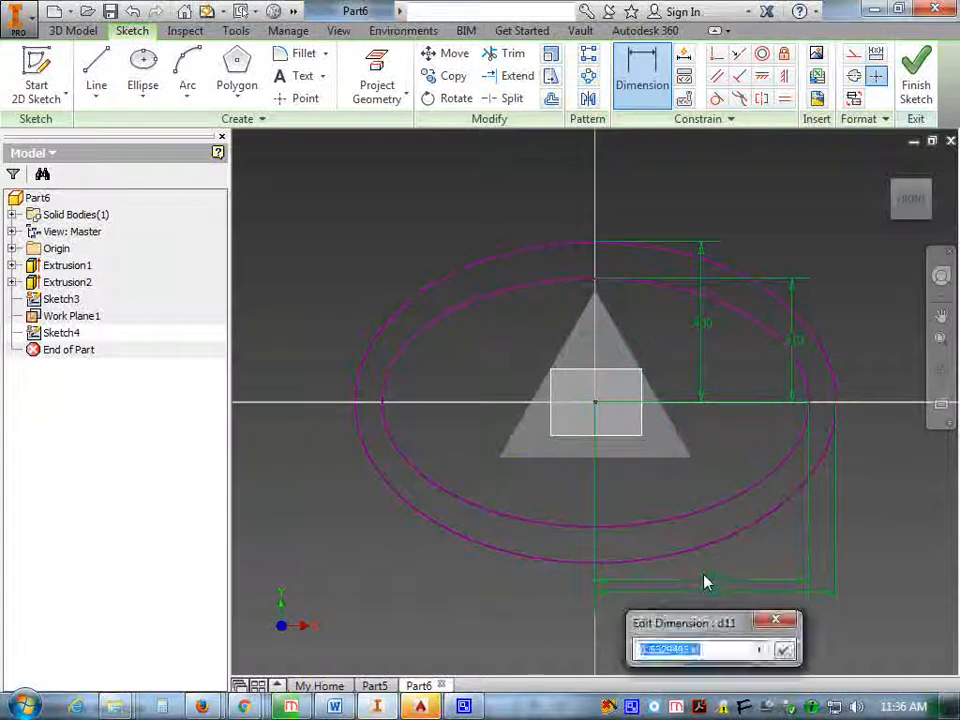
text(.39)
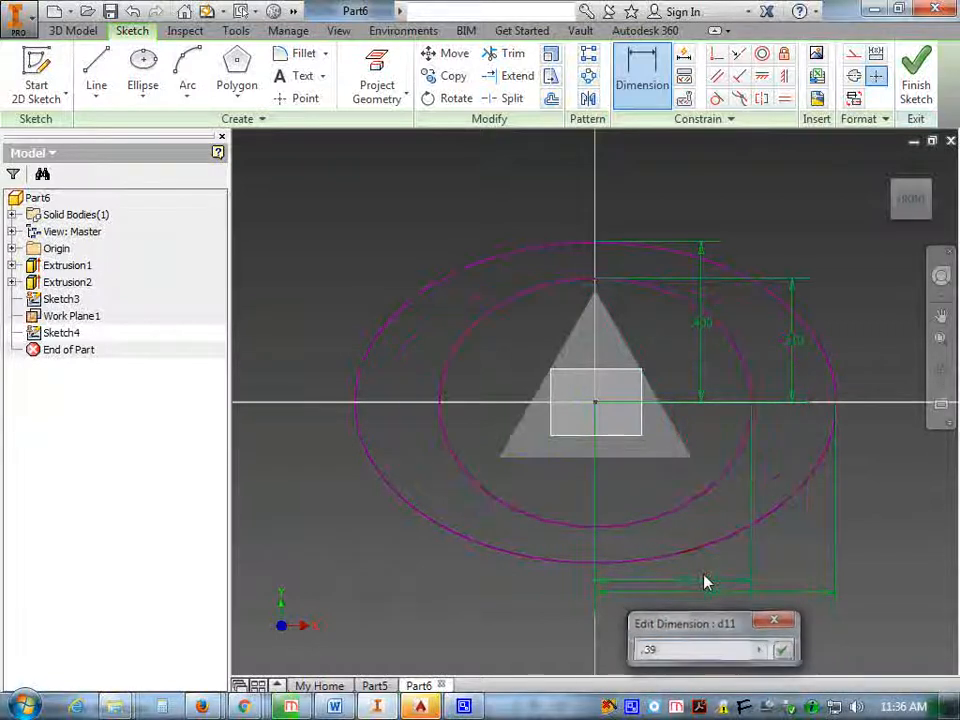
key(Return)
click(914, 84)
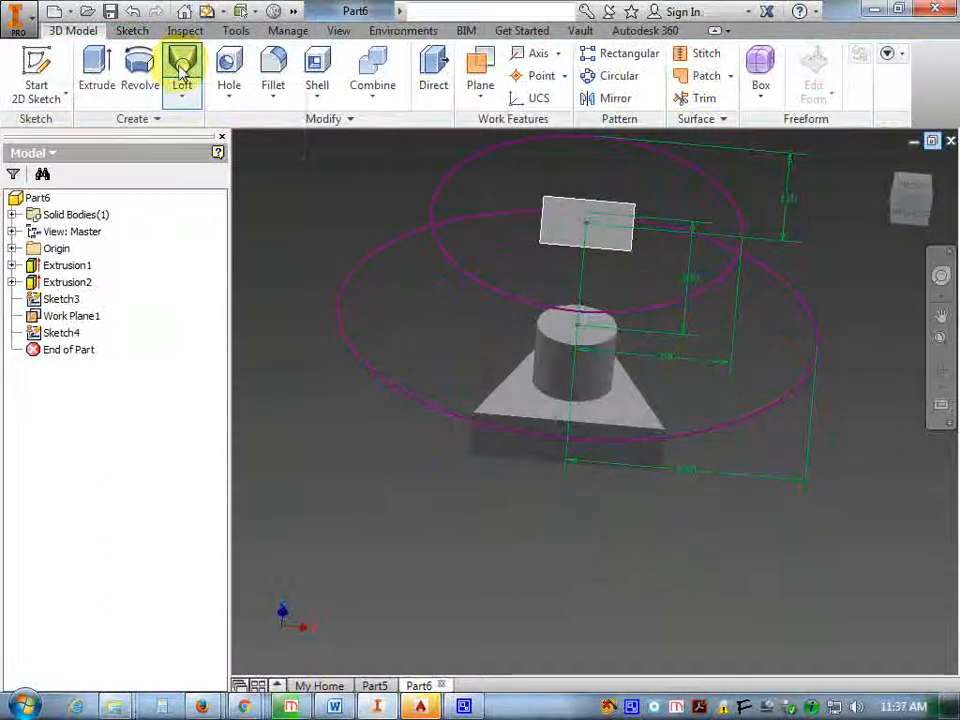
Step: Loft a solid from the hem ellipse sketch to the waist ellipse sketch
click(182, 70)
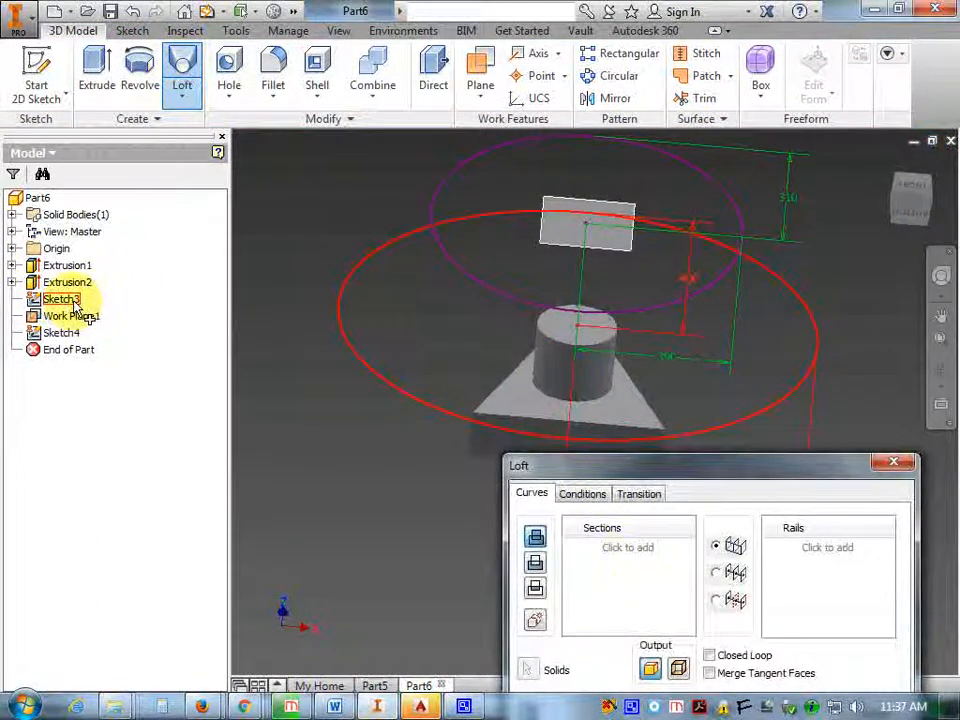
click(64, 301)
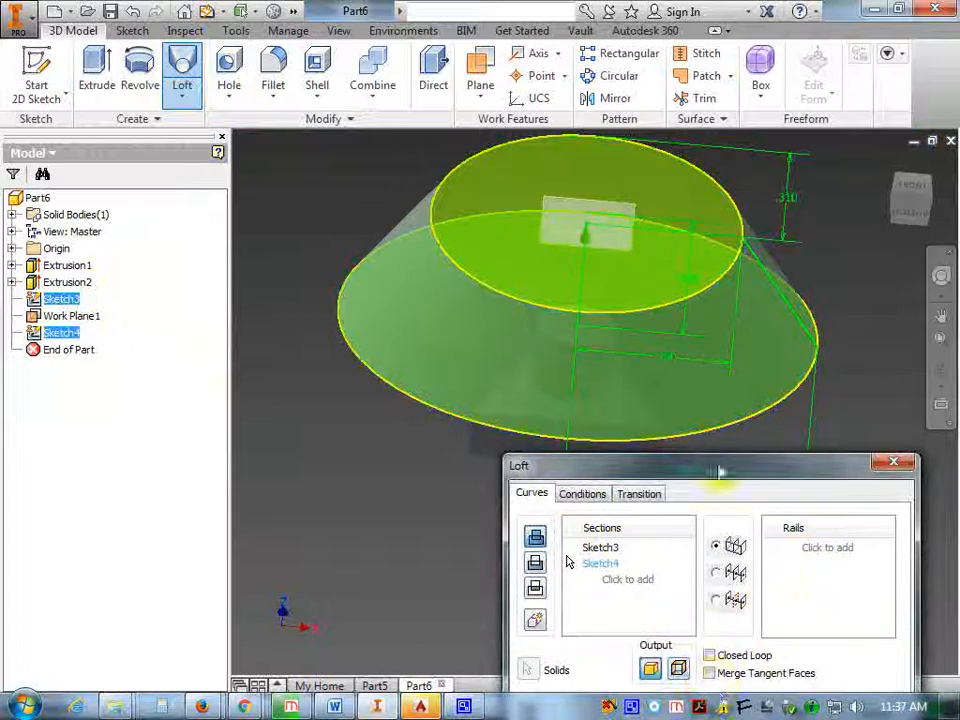
drag(727, 472, 717, 290)
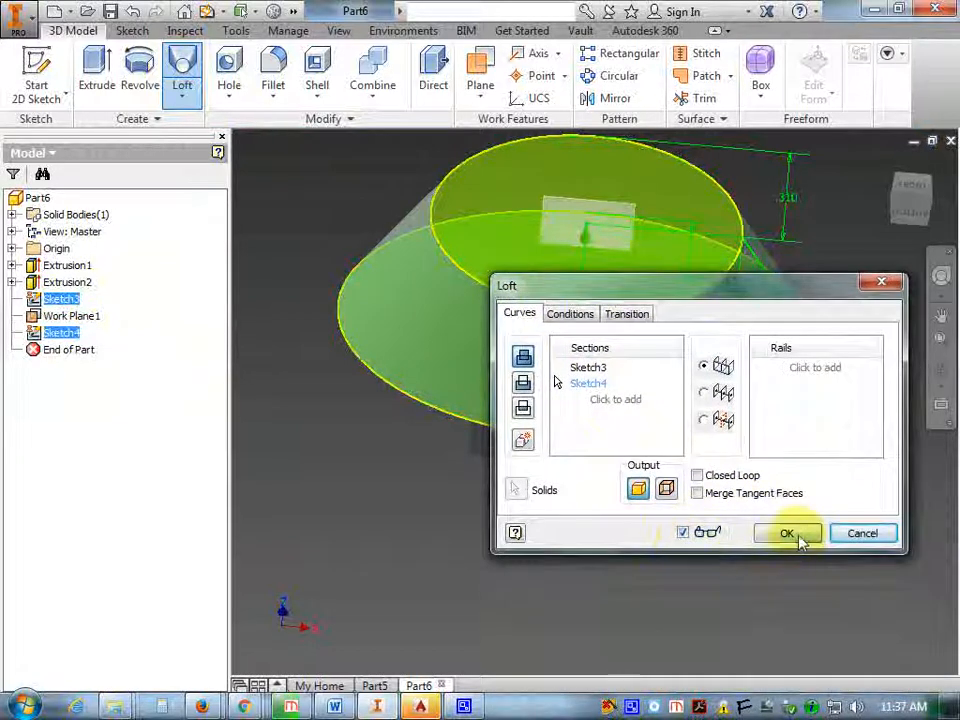
click(788, 533)
mouse_move(915, 205)
mouse_down()
mouse_move(911, 671)
mouse_move(879, 139)
mouse_move(821, 242)
mouse_move(853, 141)
mouse_up()
Step: Following the Word drawing, project the elliptical edge of the loft's top face into a new sketch on that face and finish it
key(alt+Tab)
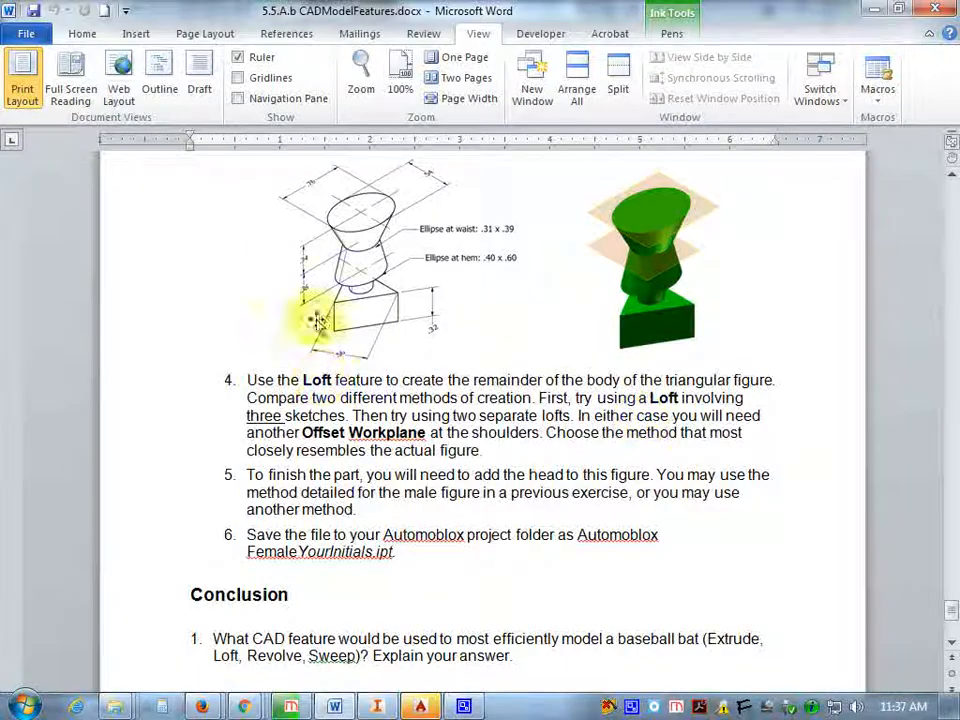
key(alt+Tab)
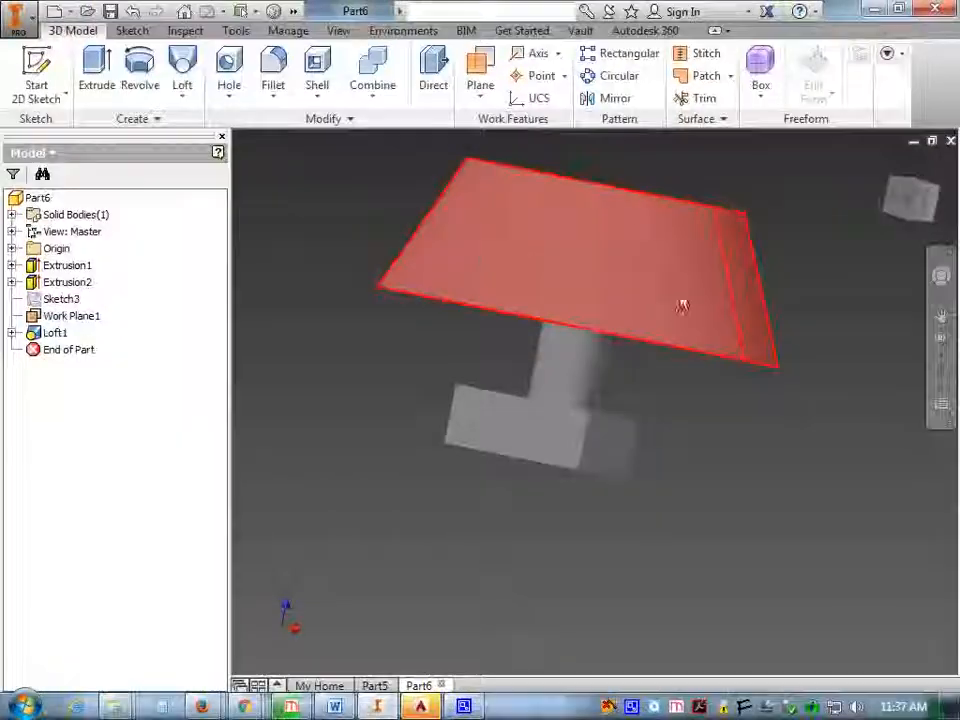
drag(921, 218, 574, 315)
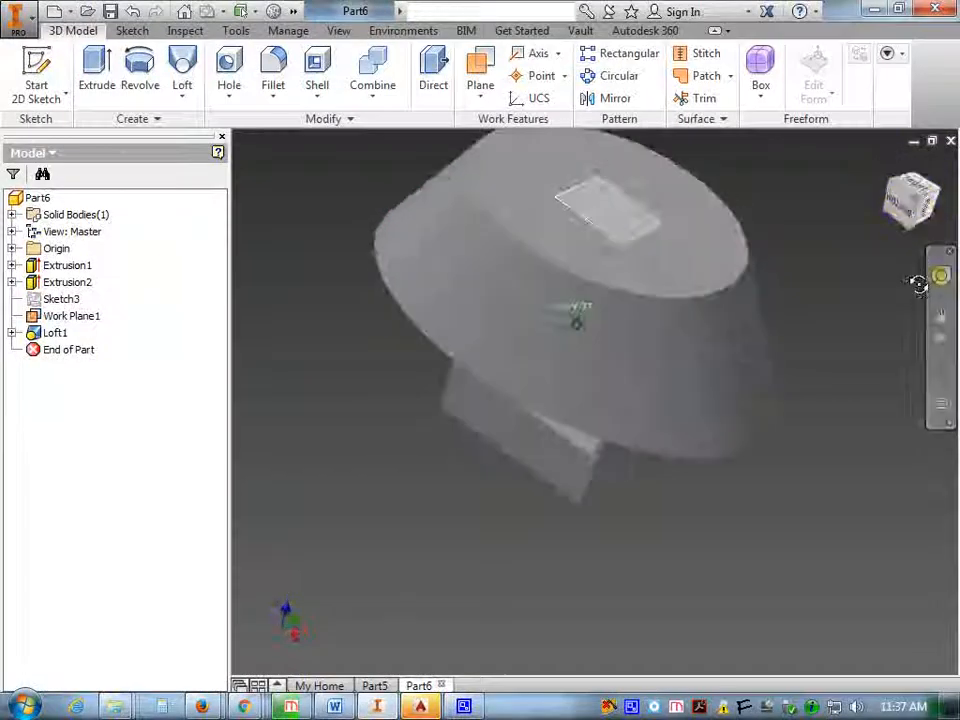
click(36, 68)
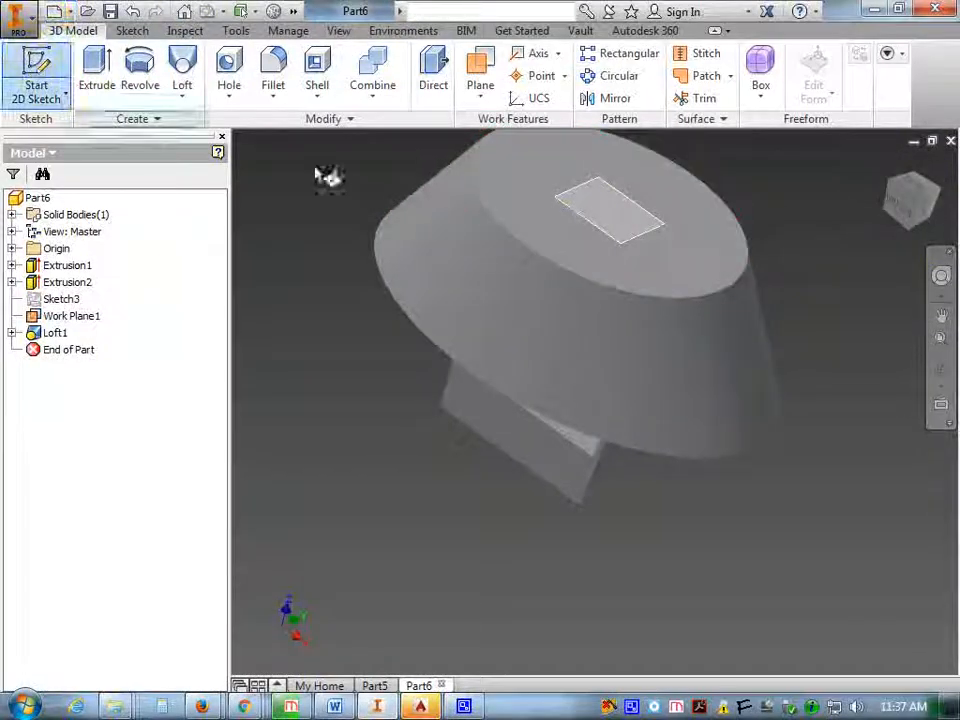
click(569, 223)
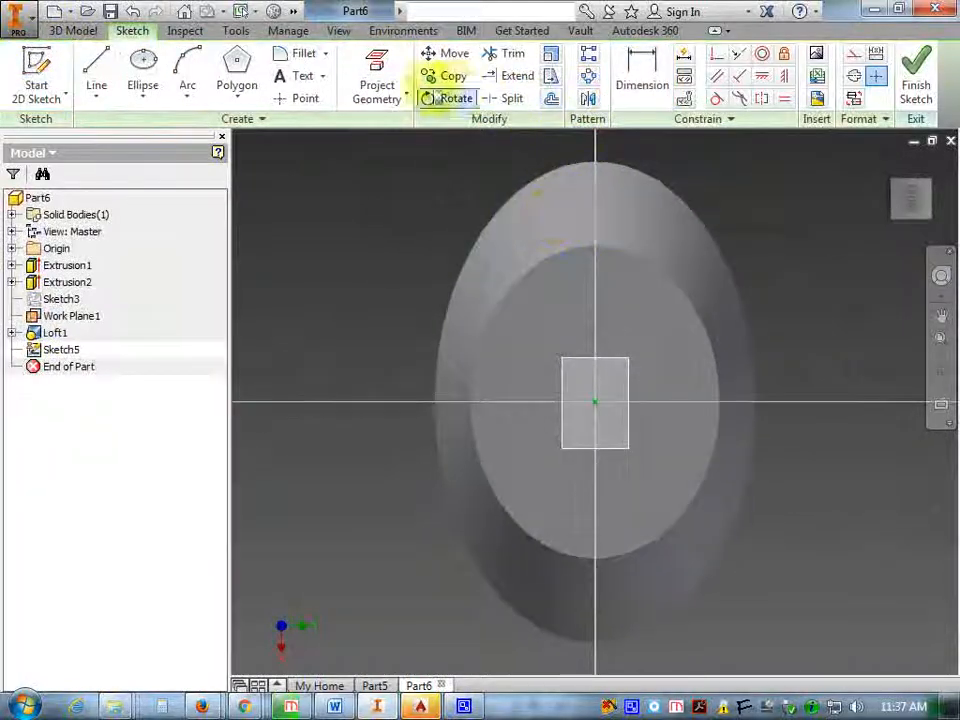
click(377, 80)
click(636, 261)
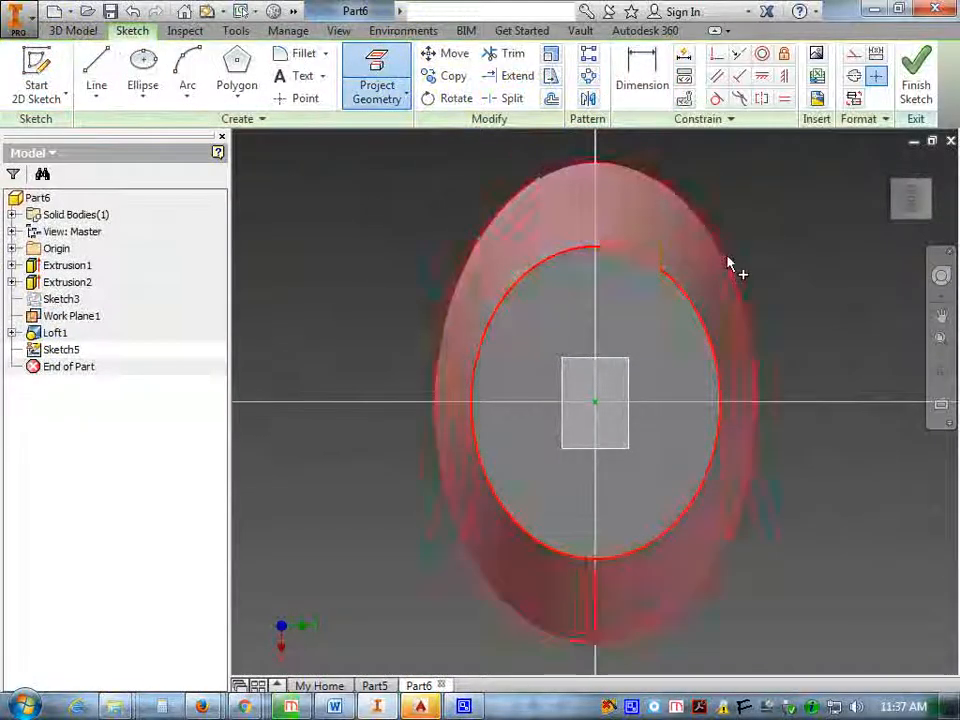
key(alt+Tab)
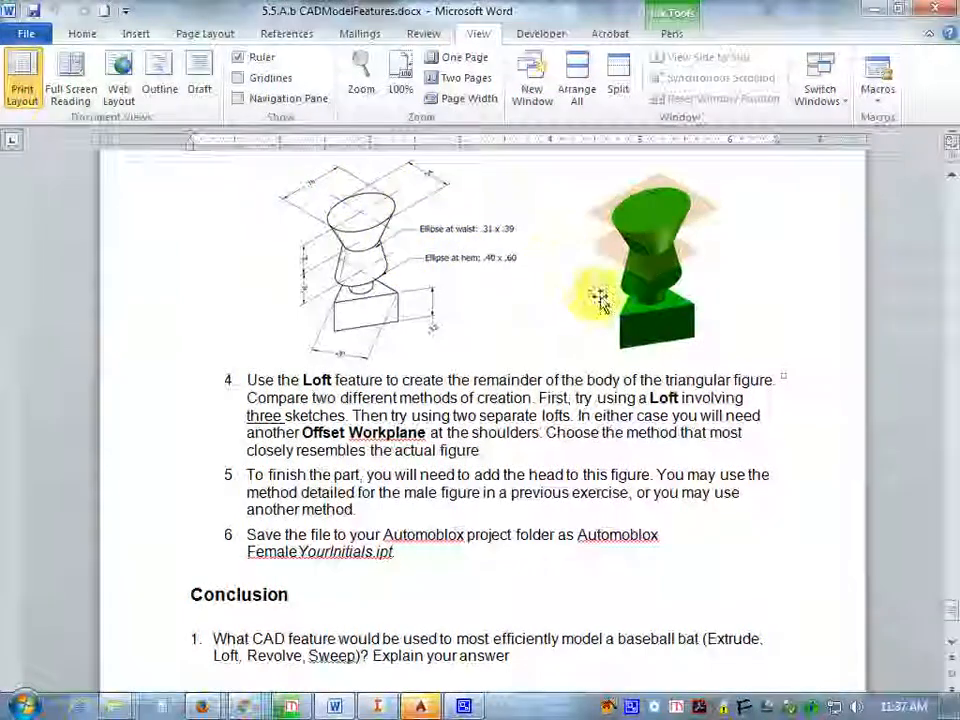
key(alt+Tab)
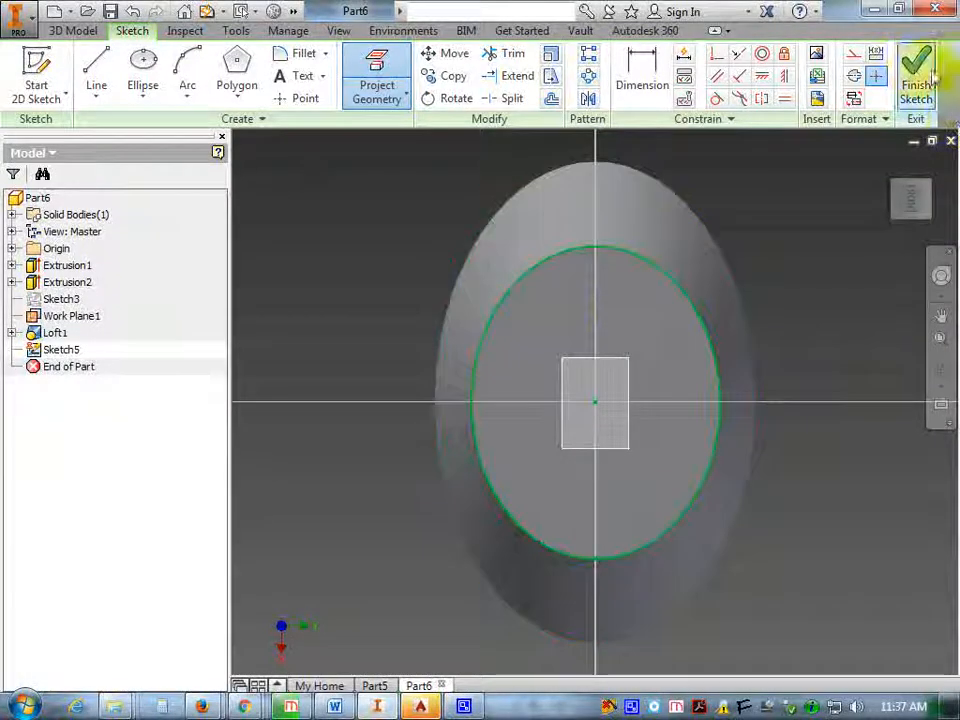
click(404, 95)
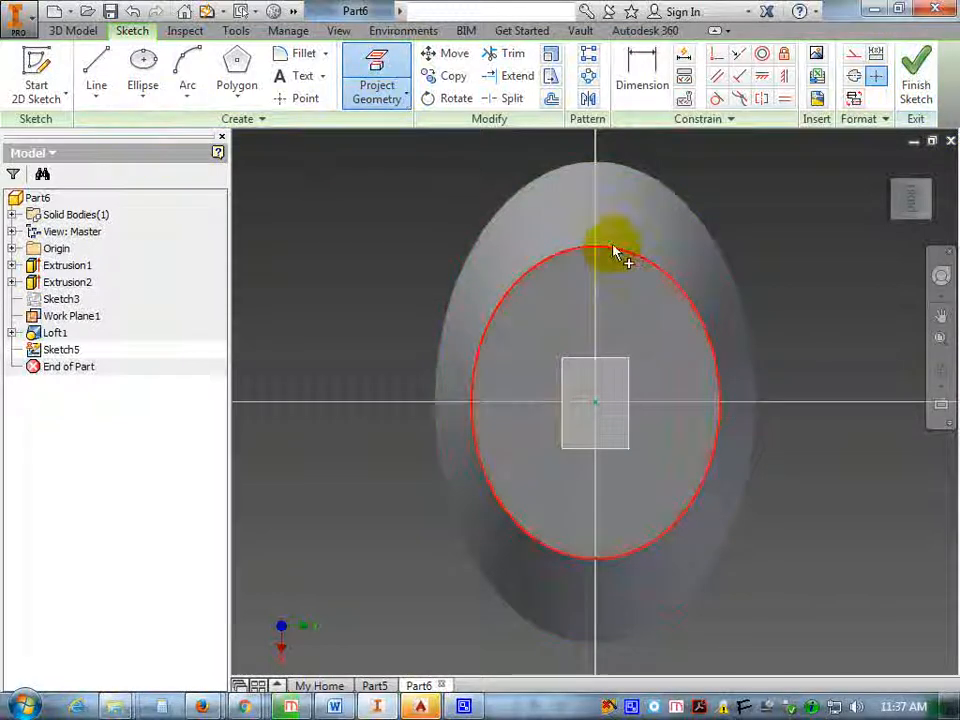
click(925, 78)
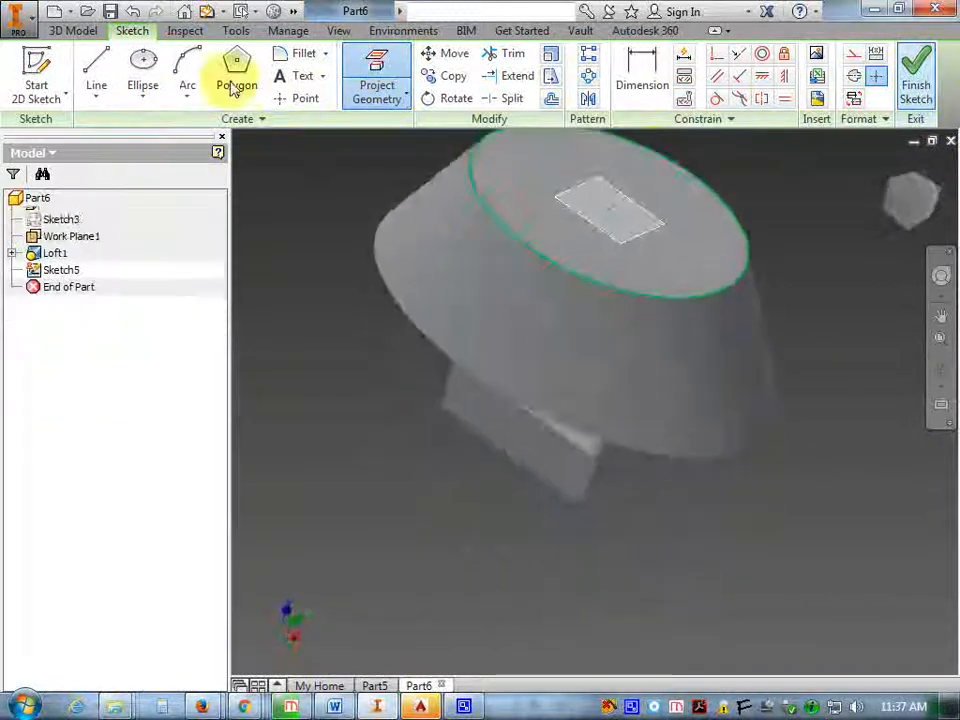
Step: Check the shoulder height in the Word drawing and create a work plane offset upward from the loft's top face by that distance
key(alt+Tab)
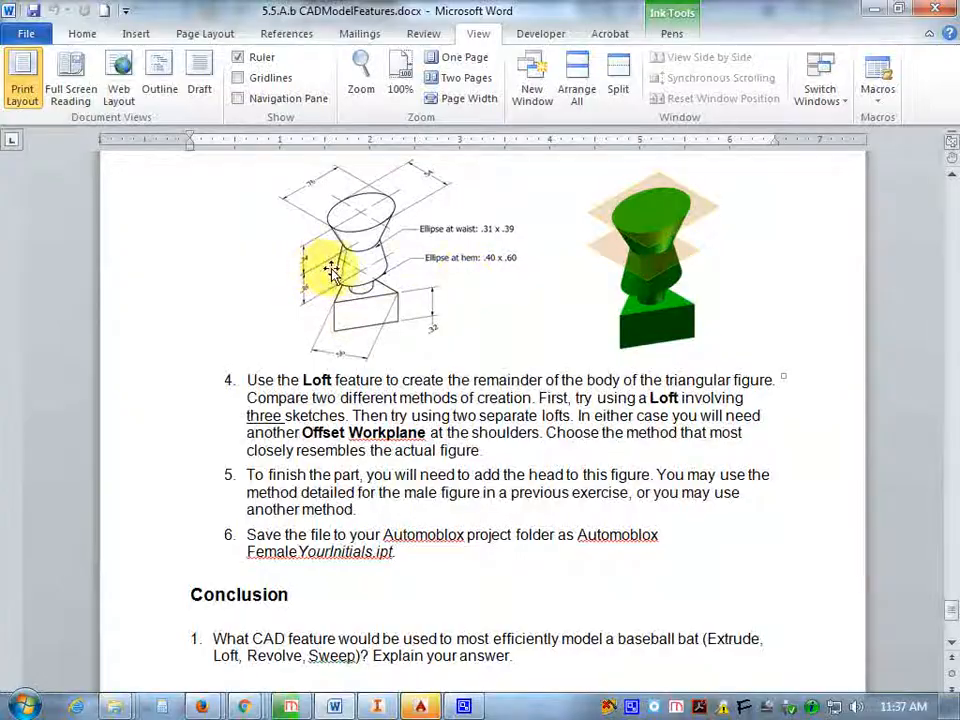
key(alt+Tab)
middle_drag(728, 298, 686, 474)
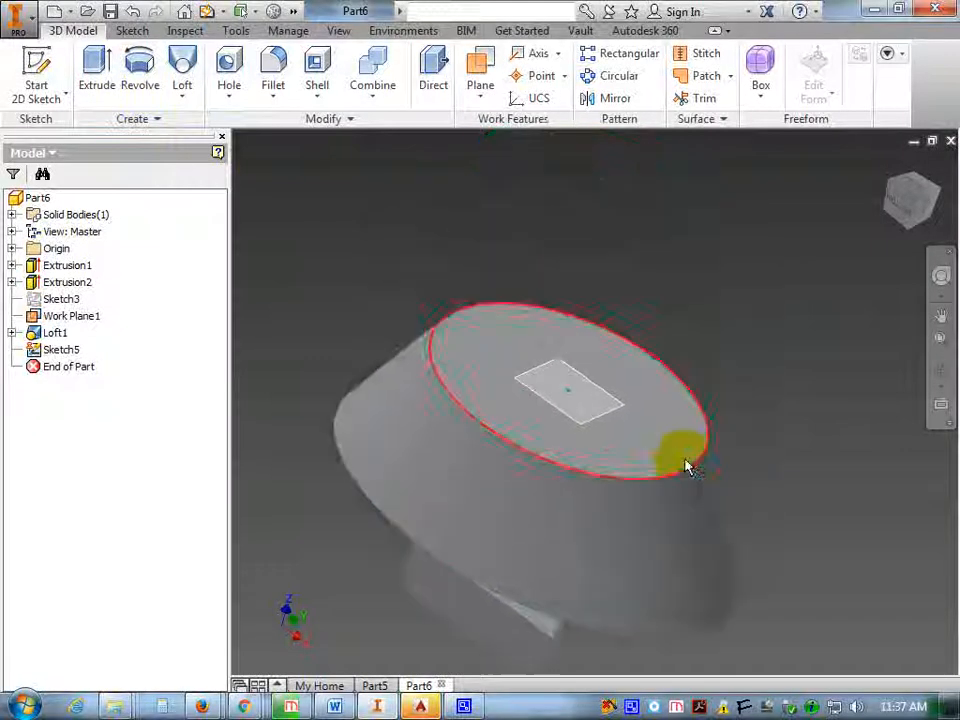
click(481, 68)
drag(536, 347, 568, 214)
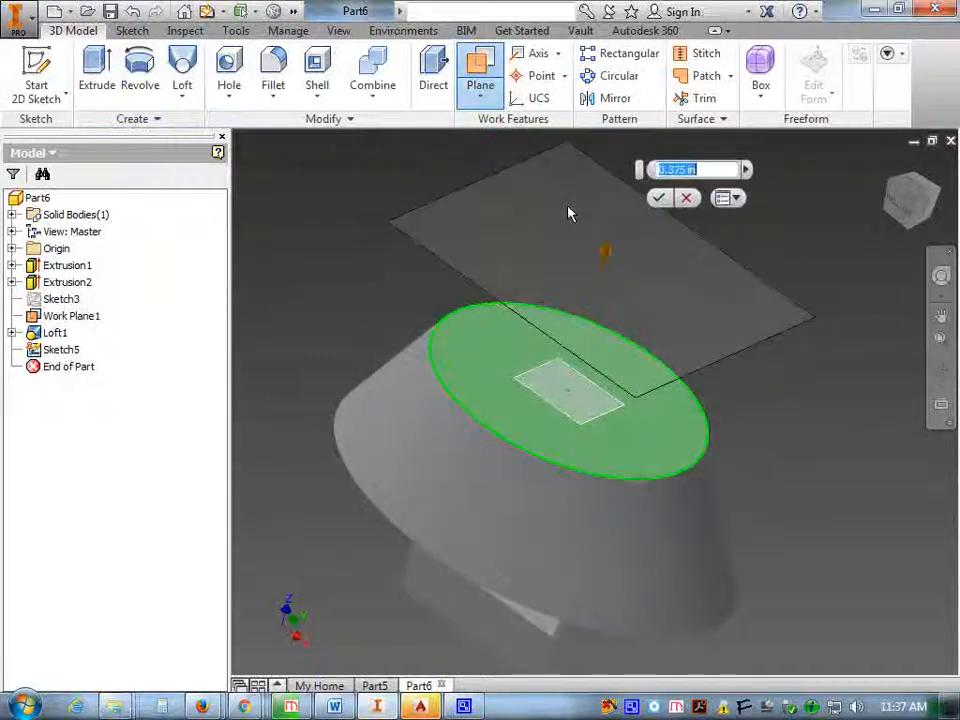
key(alt+Tab)
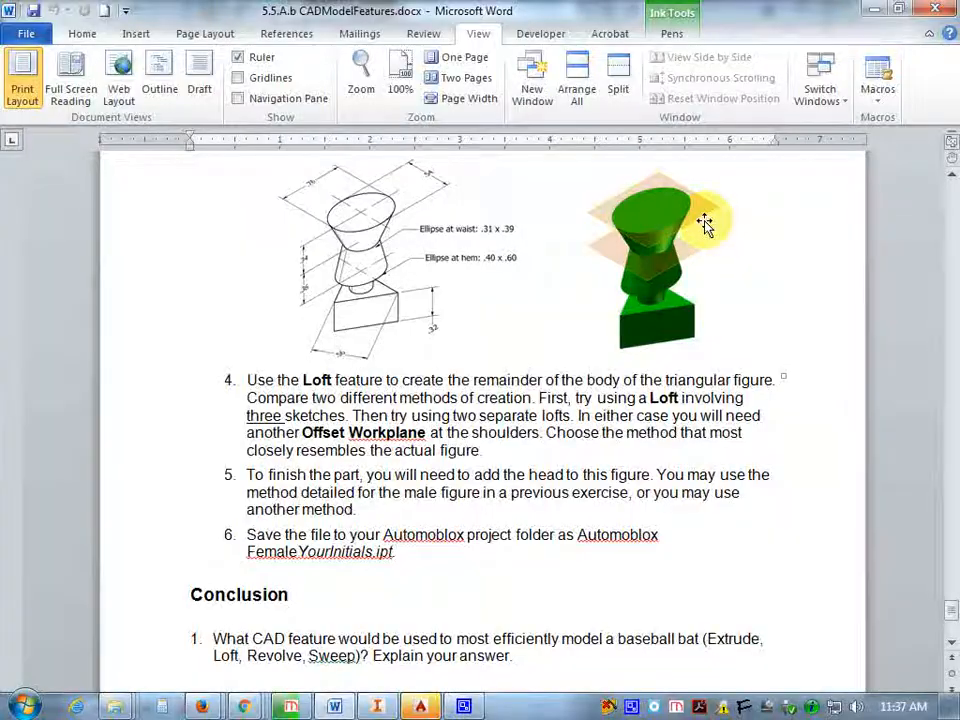
key(alt+Tab)
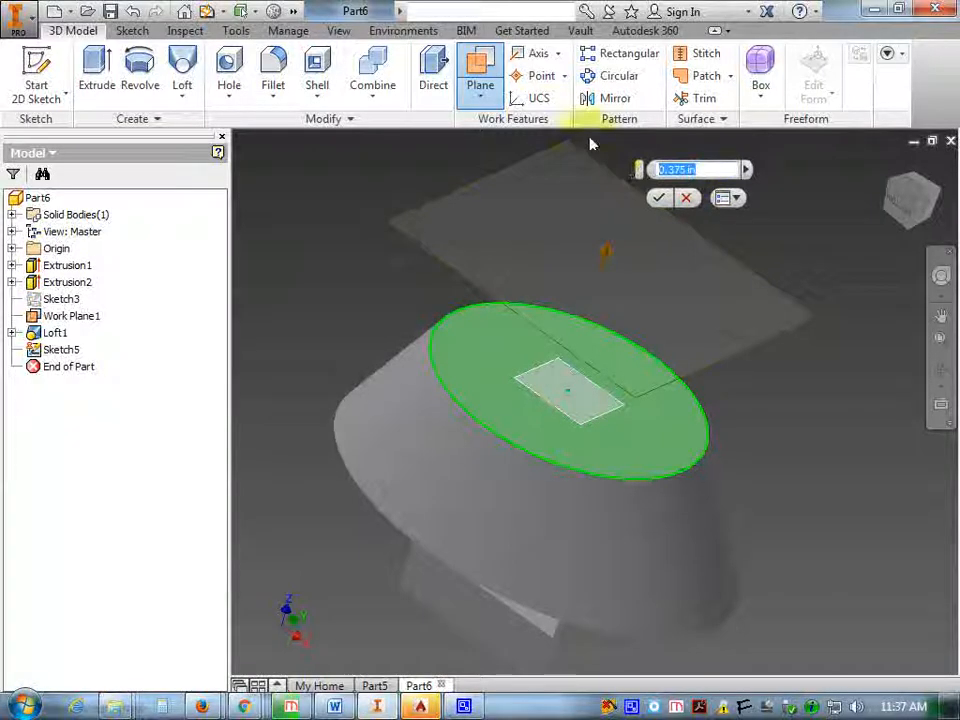
key(Return)
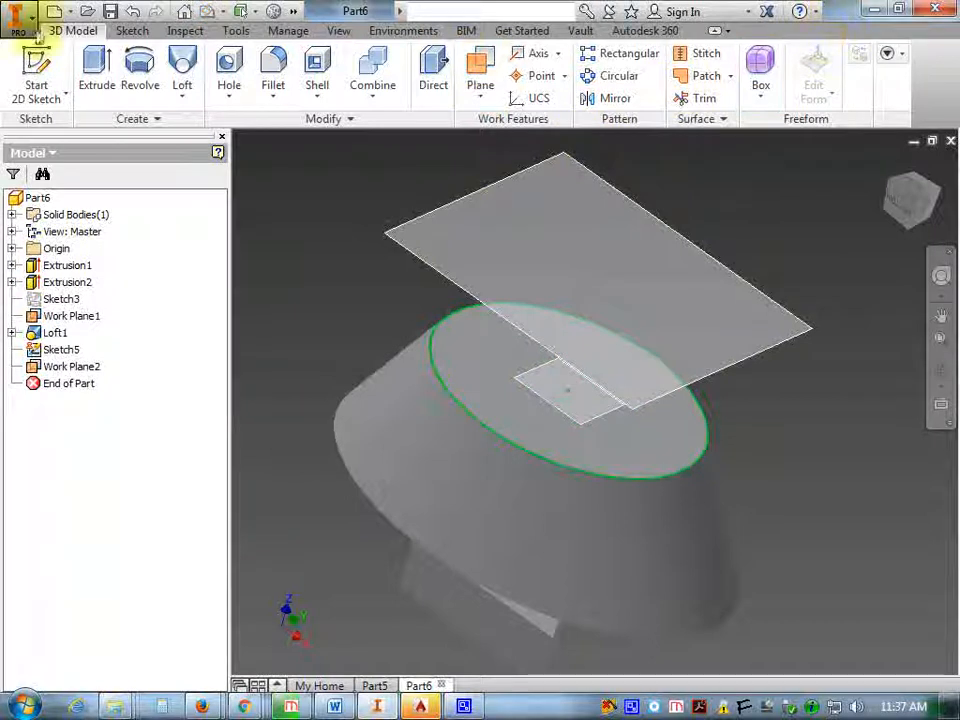
Step: Sketch an origin-centred shoulder ellipse with a minor half-axis of about 0.15 in on the new offset work plane
click(36, 85)
click(600, 187)
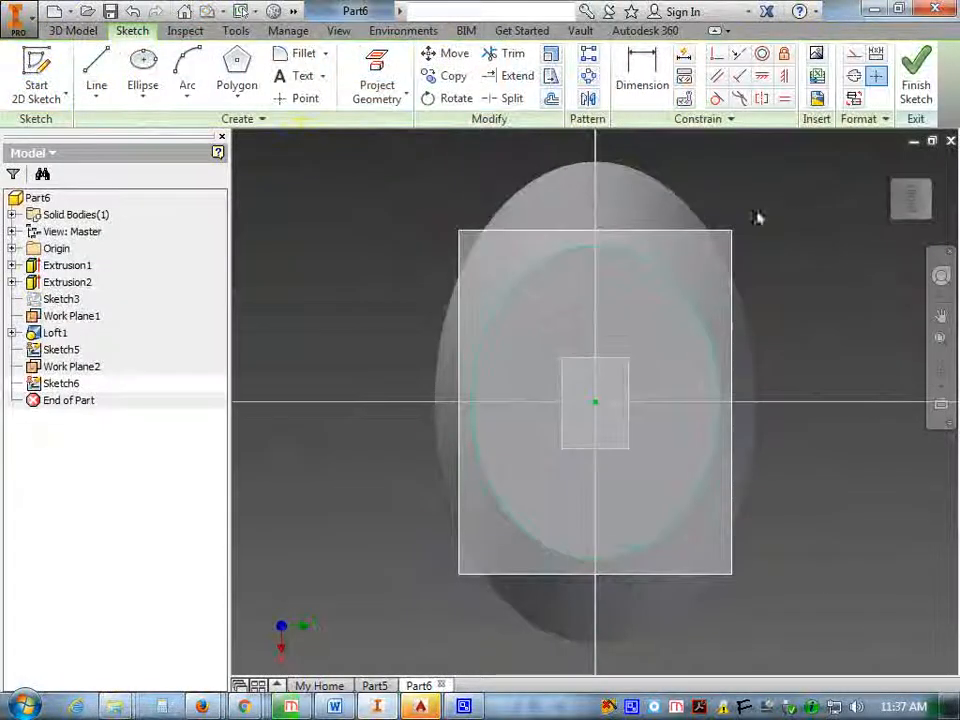
click(143, 68)
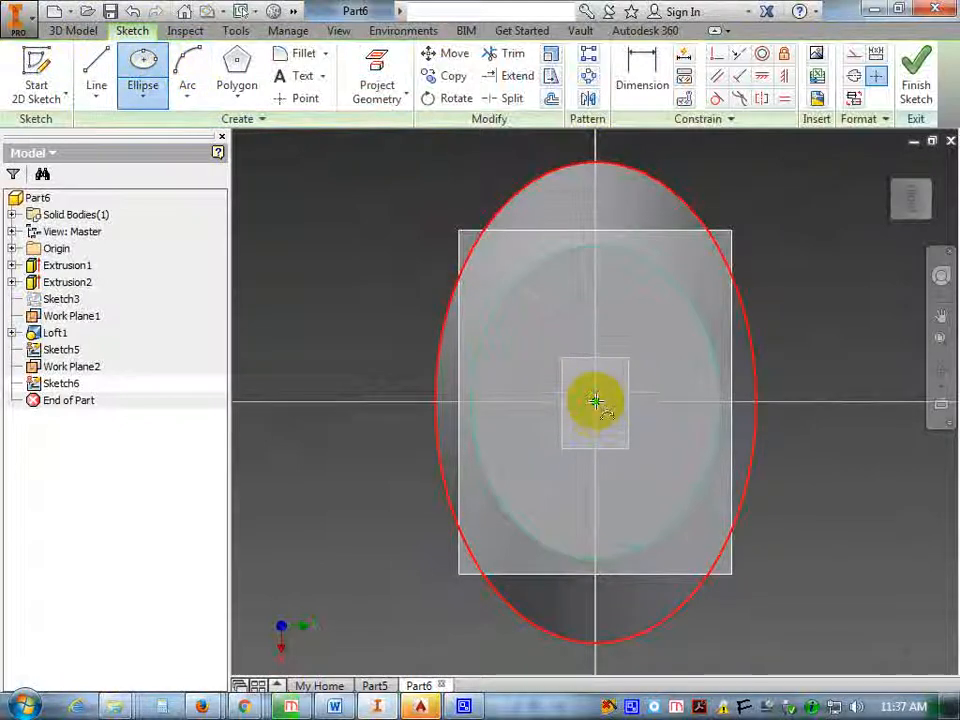
click(596, 400)
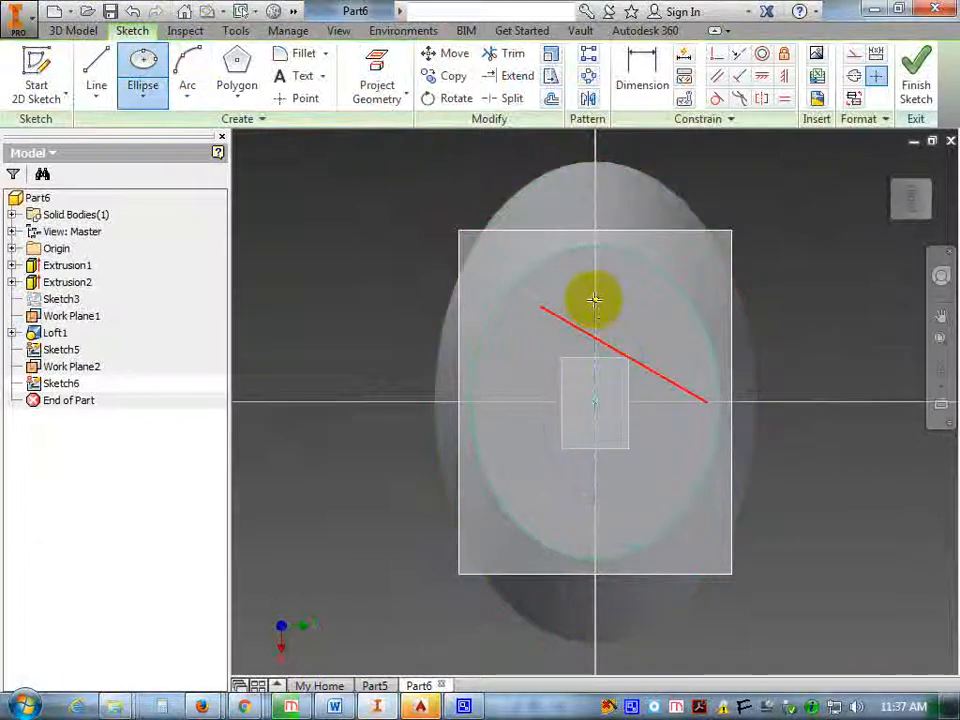
click(617, 307)
drag(916, 205, 293, 157)
Step: Dimension the shoulder ellipse's minor half-axis and set it to 0.54 in, following the Word drawing
click(642, 66)
click(690, 386)
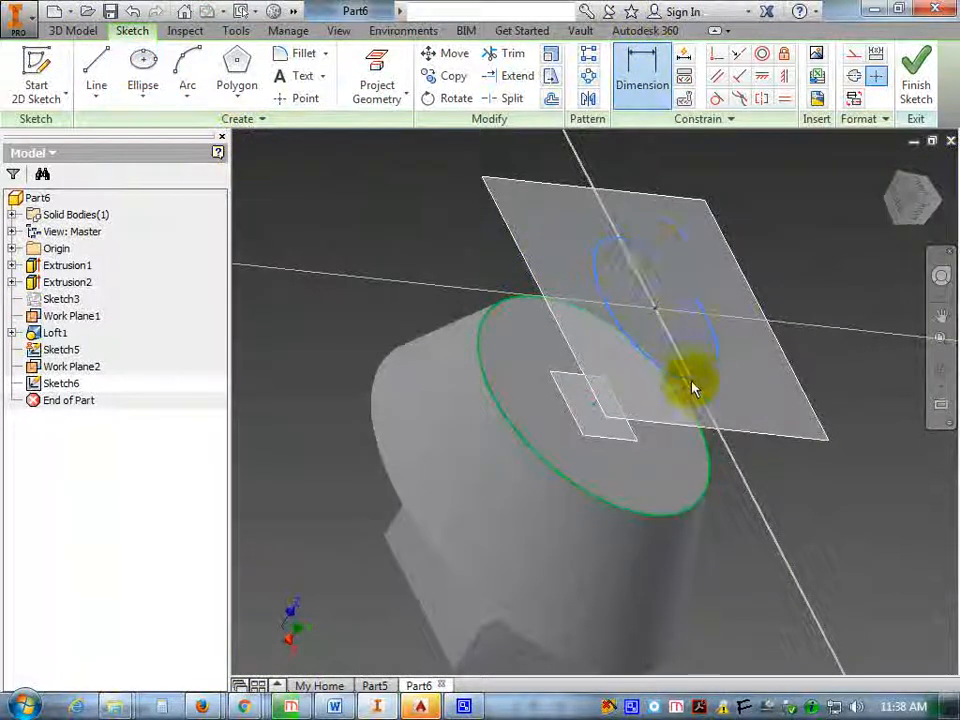
click(697, 384)
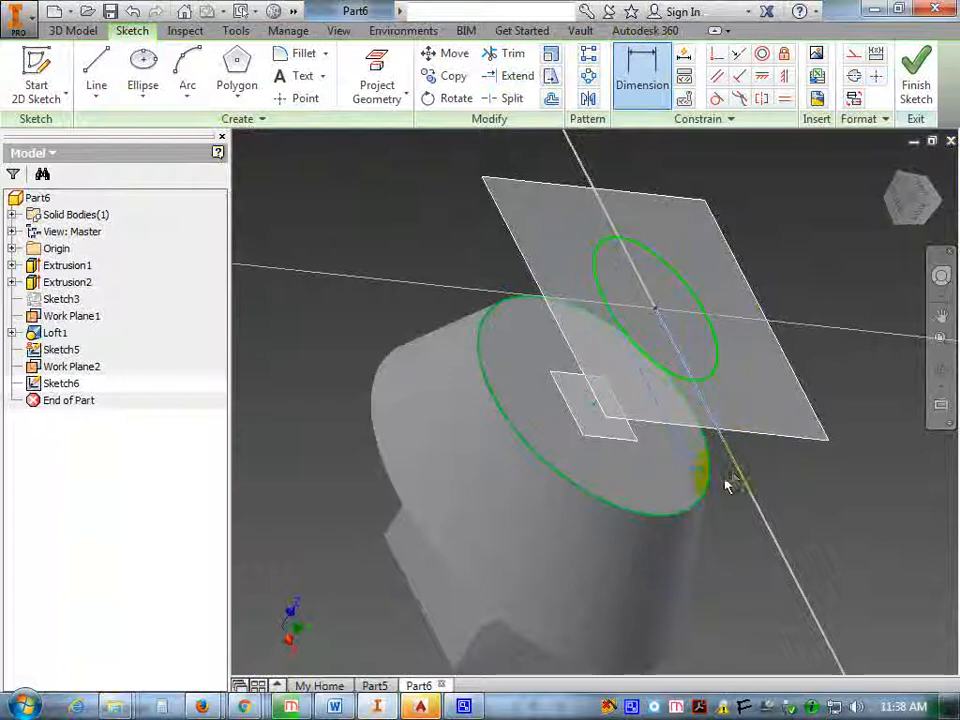
click(725, 485)
key(alt+Tab)
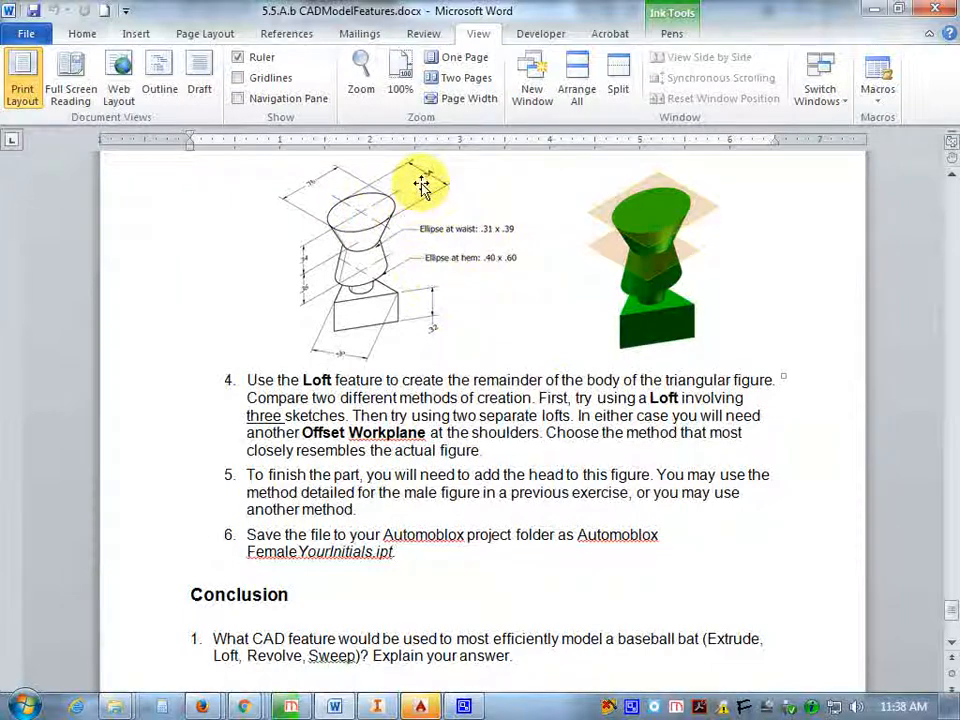
key(alt+Tab)
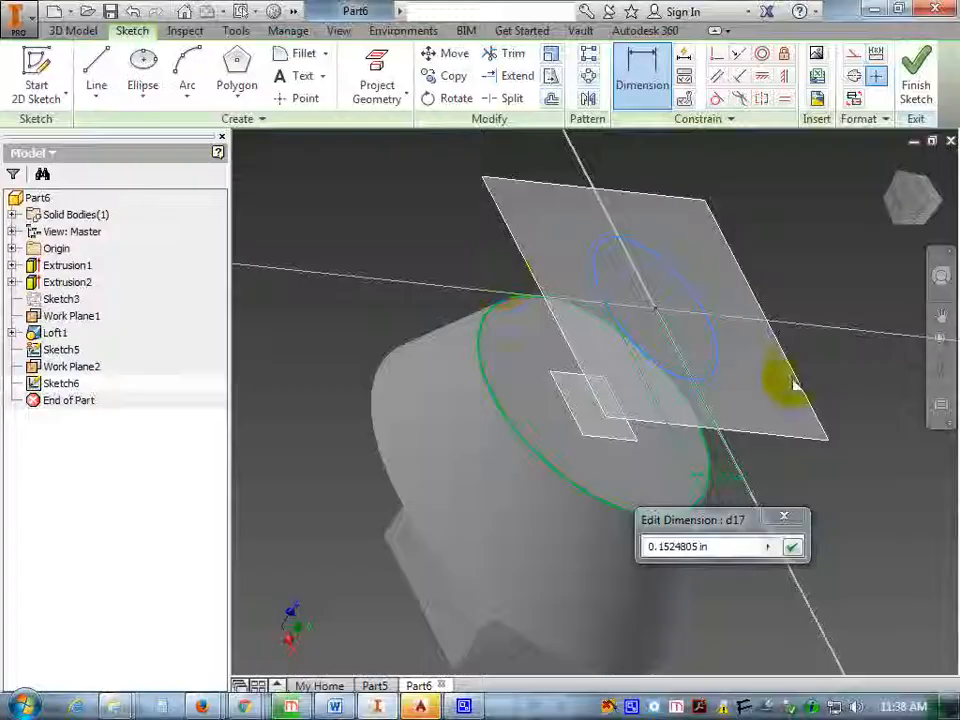
triple_click(736, 548)
key(BackSpace)
text(.54)
key(Return)
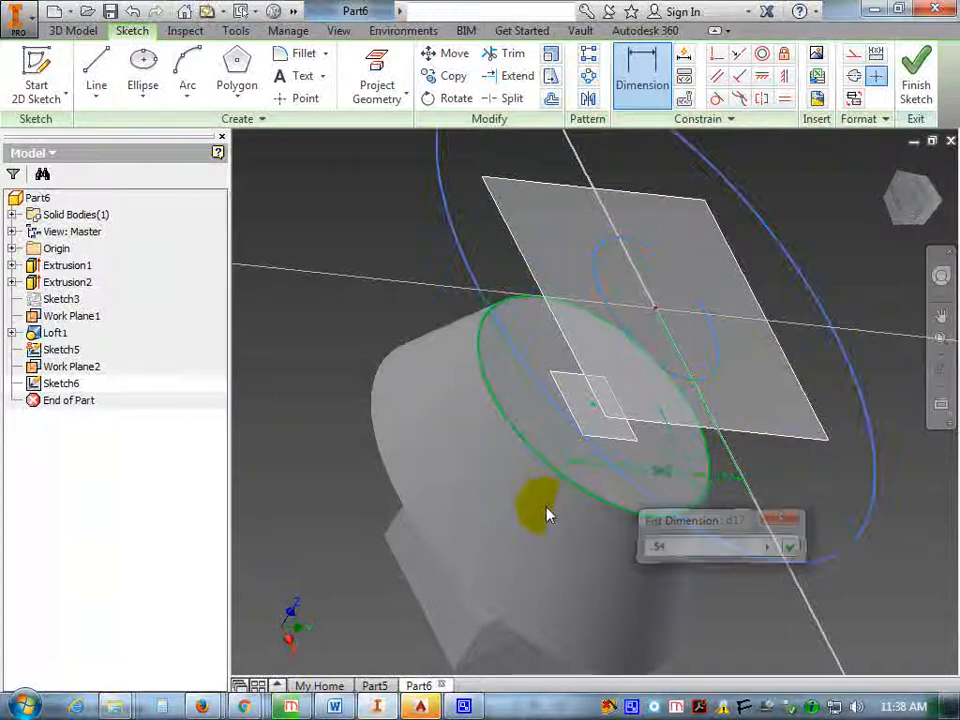